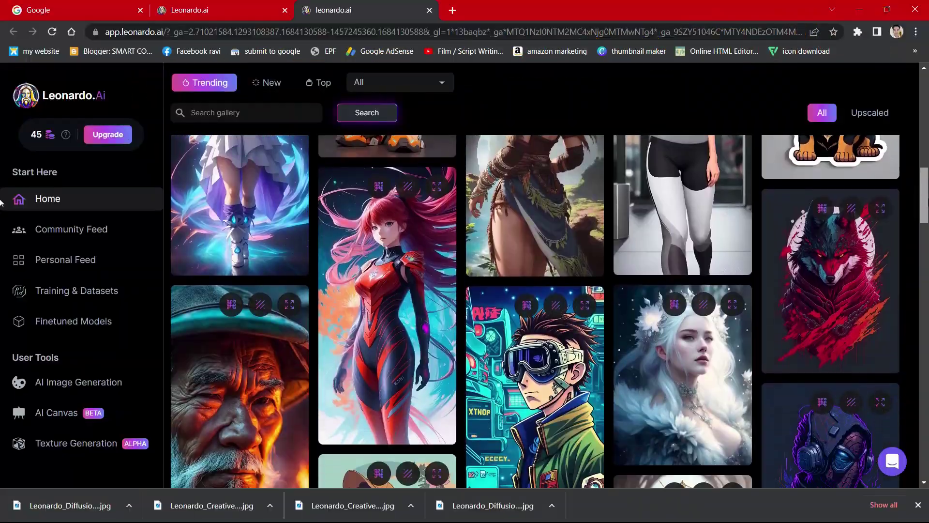
Browse the trending AI images in the Recent Creations gallery.
left_click_drag(926, 202, 921, 147)
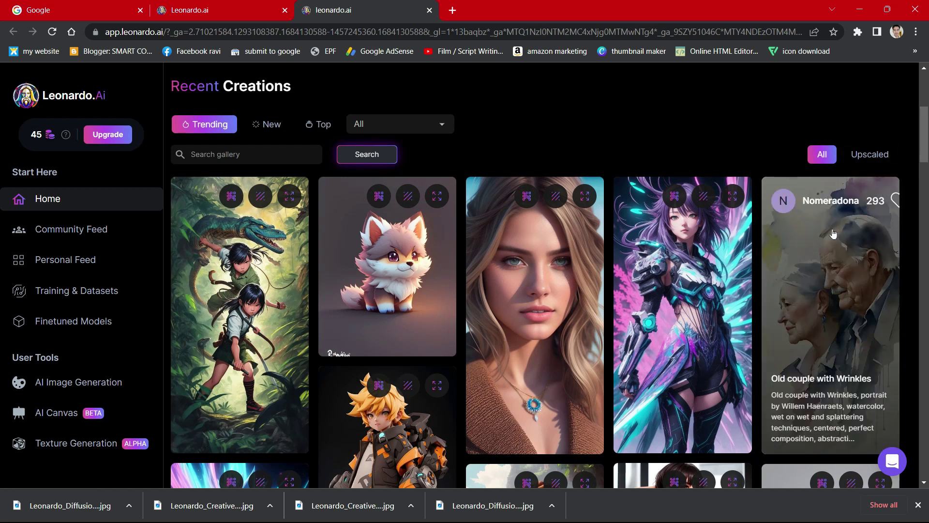
left_click_drag(924, 149, 926, 188)
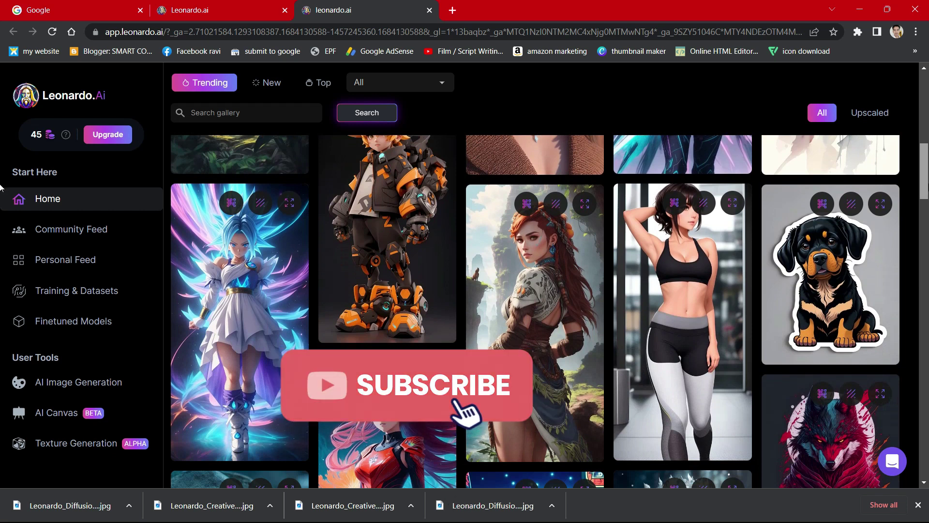
scroll(1, 187, "down", 1)
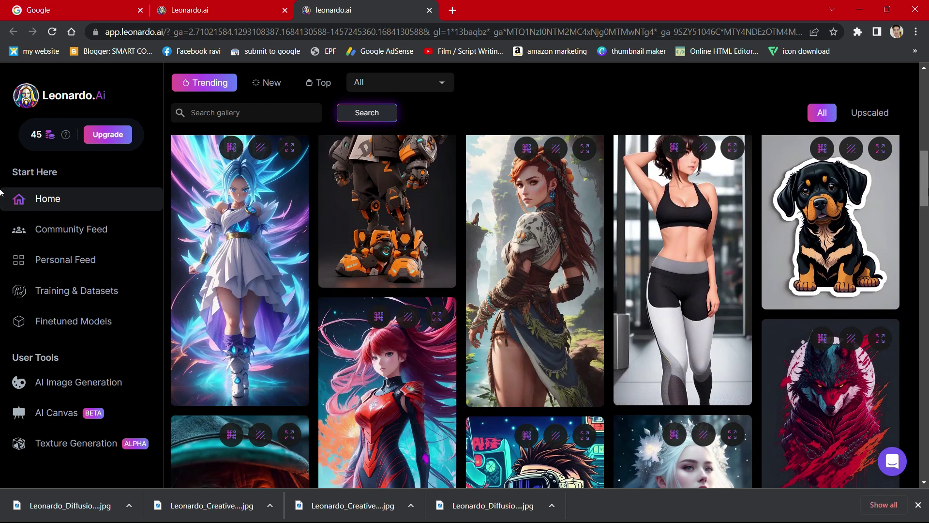
scroll(925, 189, "down", 1)
left_click_drag(925, 189, 926, 244)
left_click_drag(1, 242, 1, 333)
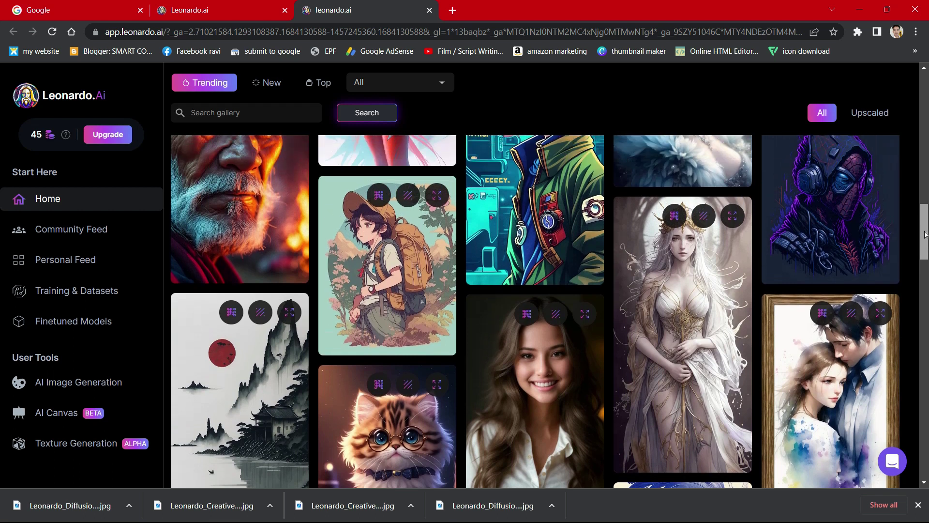
scroll(1, 172, "up", 3)
scroll(2, 161, "up", 5)
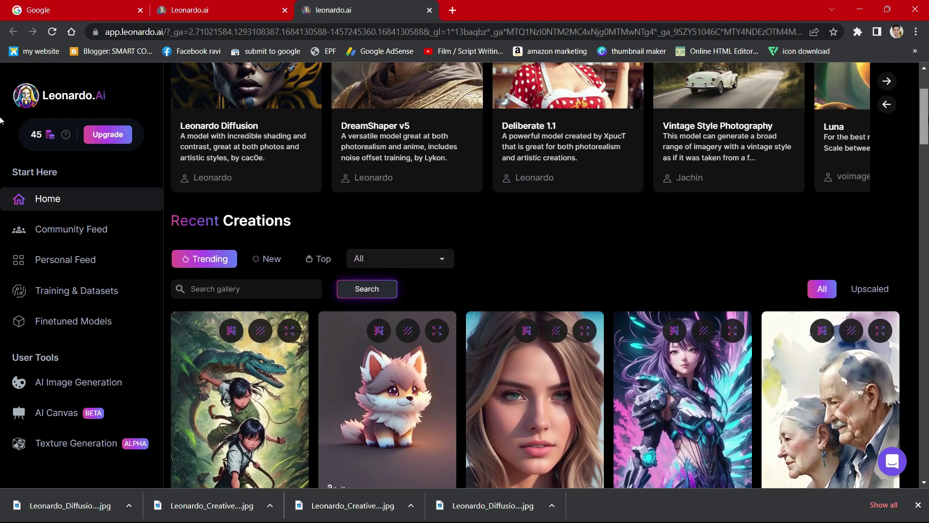
scroll(1, 146, "down", 3)
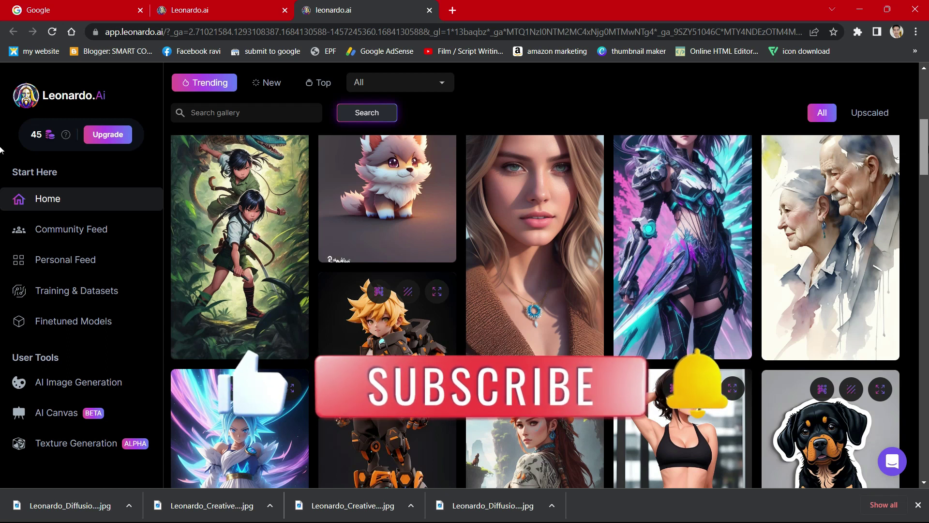
scroll(1, 160, "down", 4)
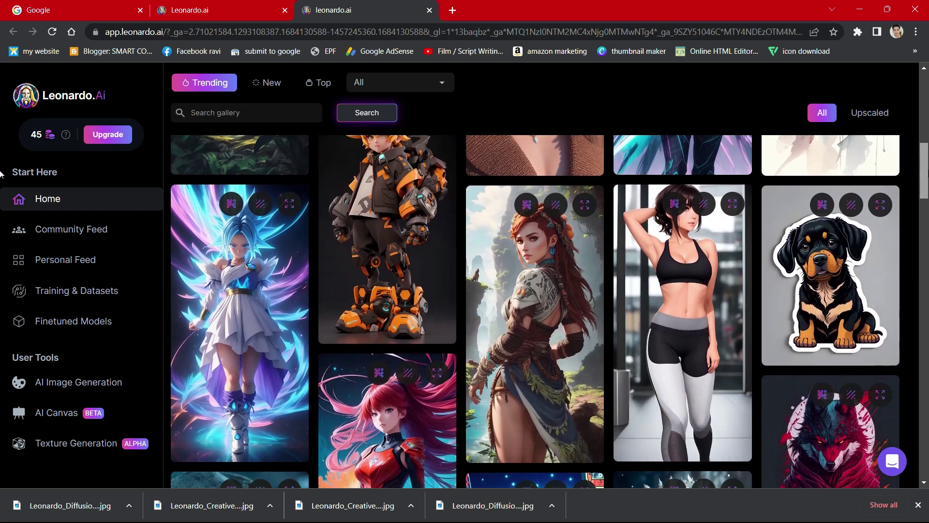
scroll(1, 175, "down", 2)
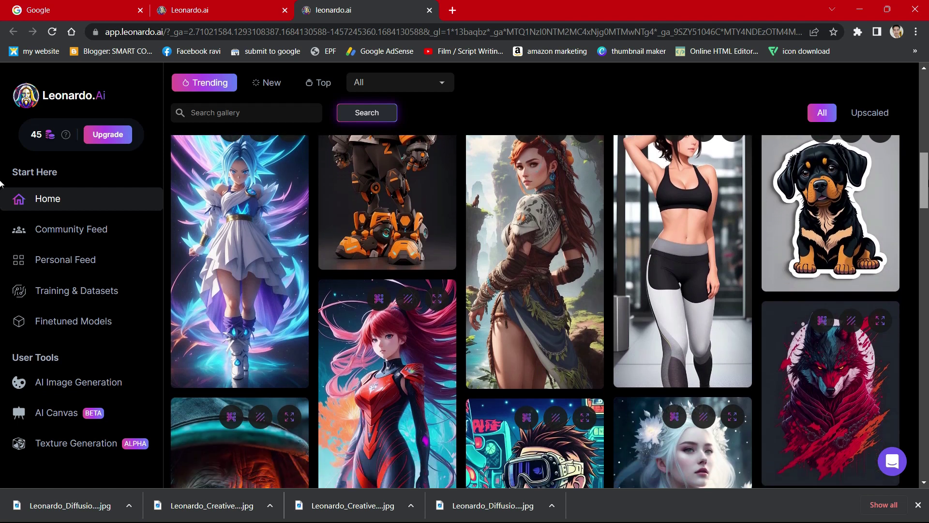
scroll(1, 183, "down", 1)
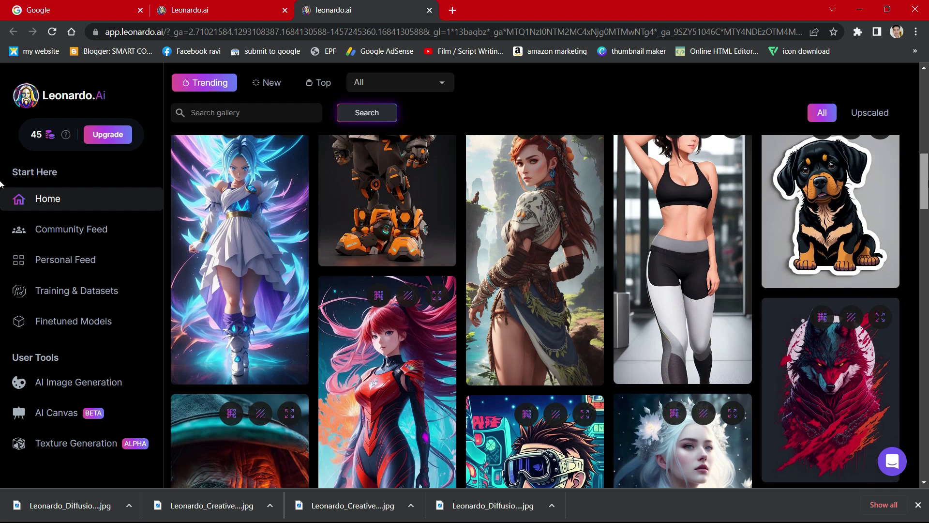
scroll(2, 189, "down", 2)
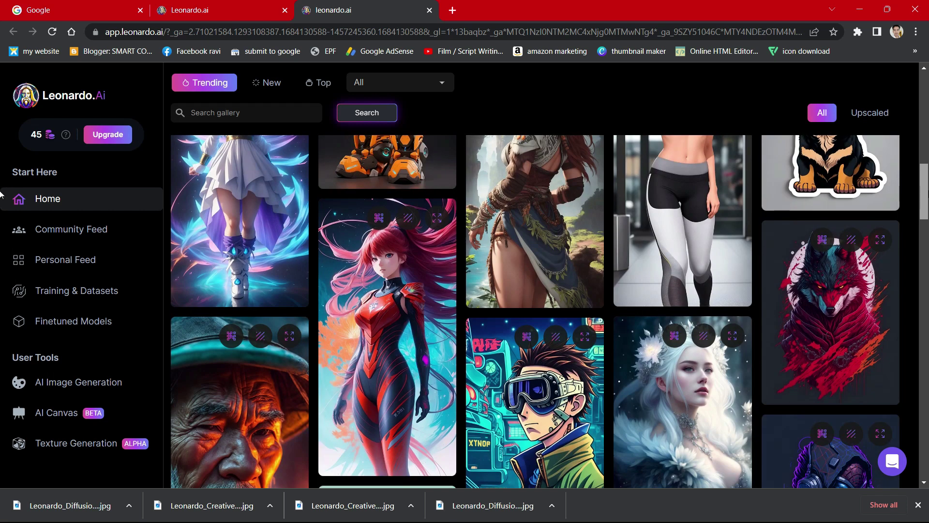
scroll(1, 194, "up", 3)
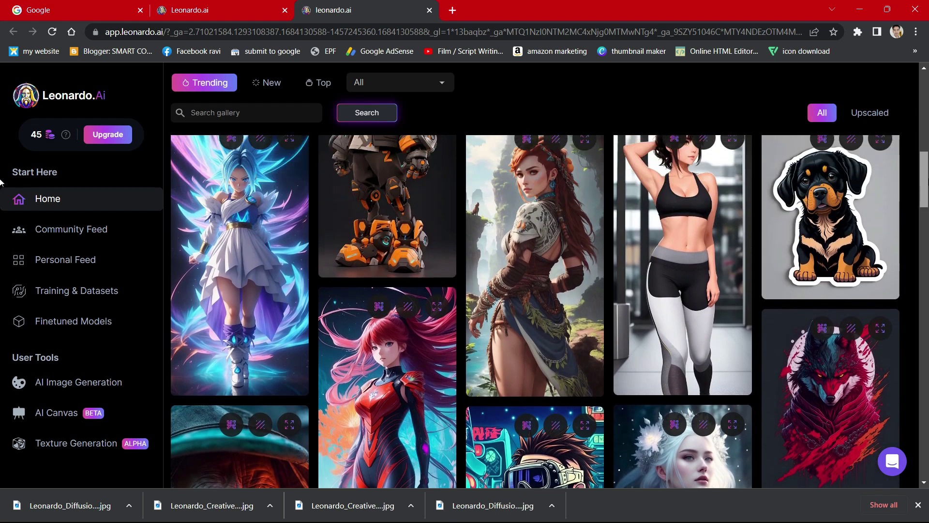
scroll(1, 176, "up", 1)
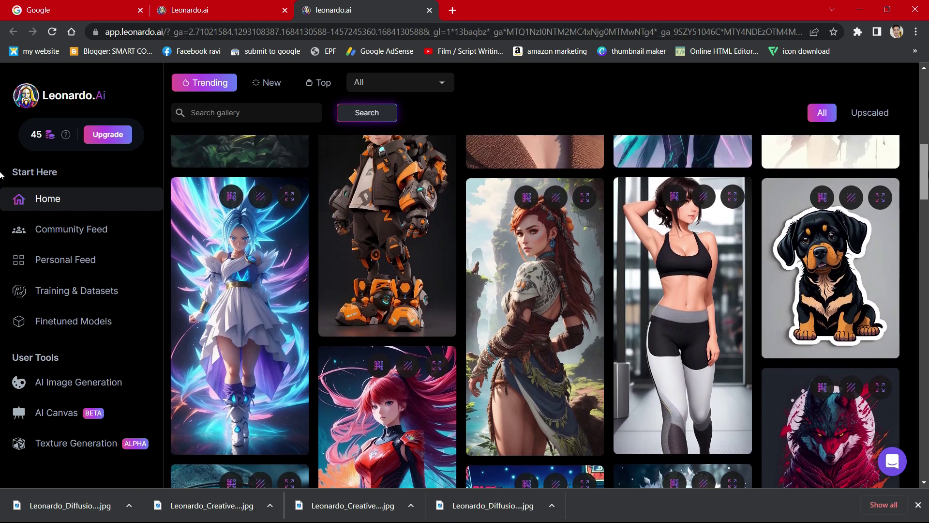
scroll(1, 170, "up", 4)
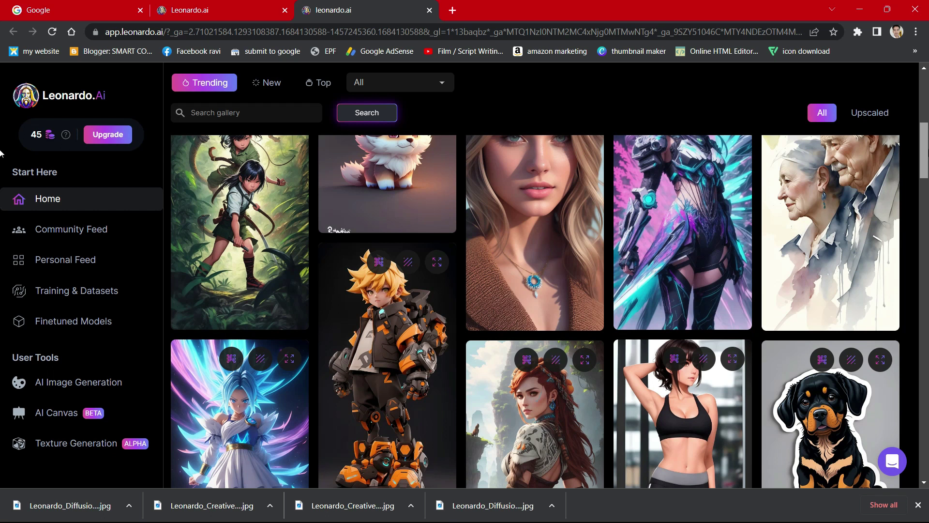
scroll(1, 153, "up", 1)
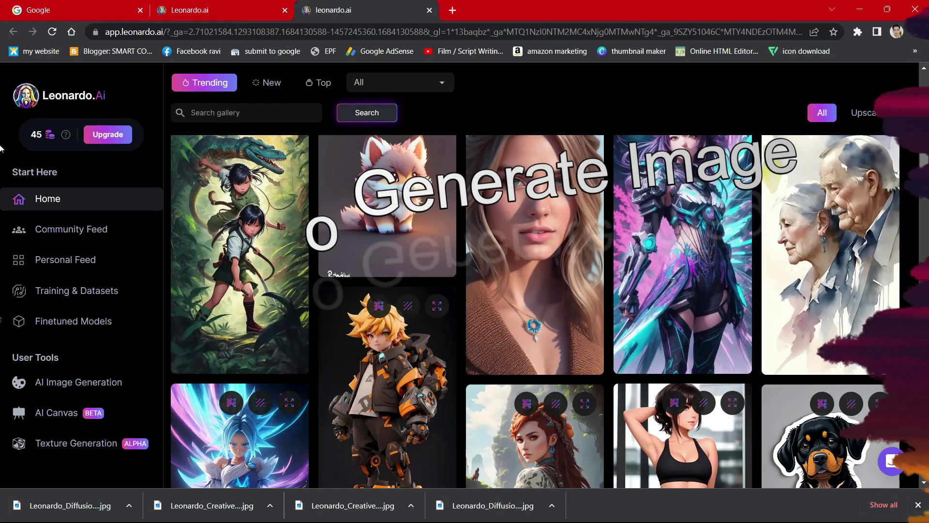
Search Google for "leonardo ai" and open the official Leonardo.ai website from the results.
left_click(87, 4)
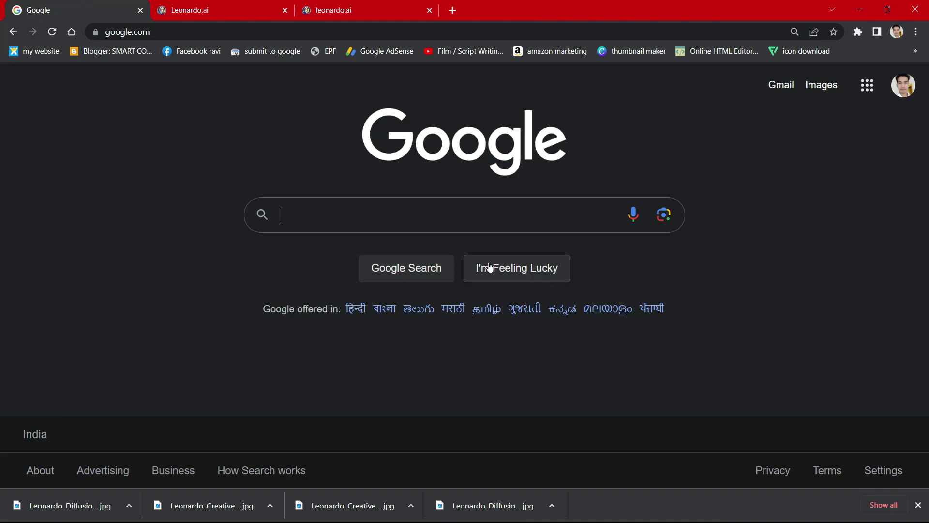
left_click(446, 207)
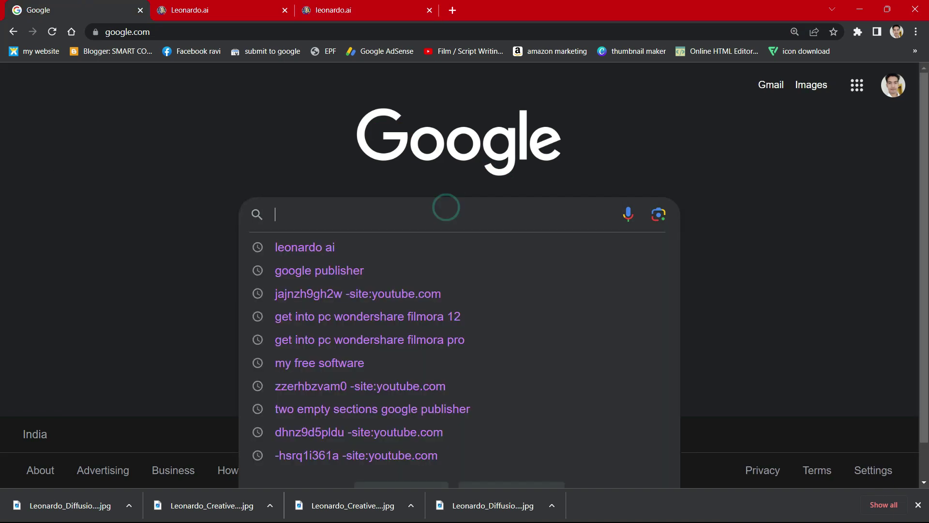
left_click(319, 249)
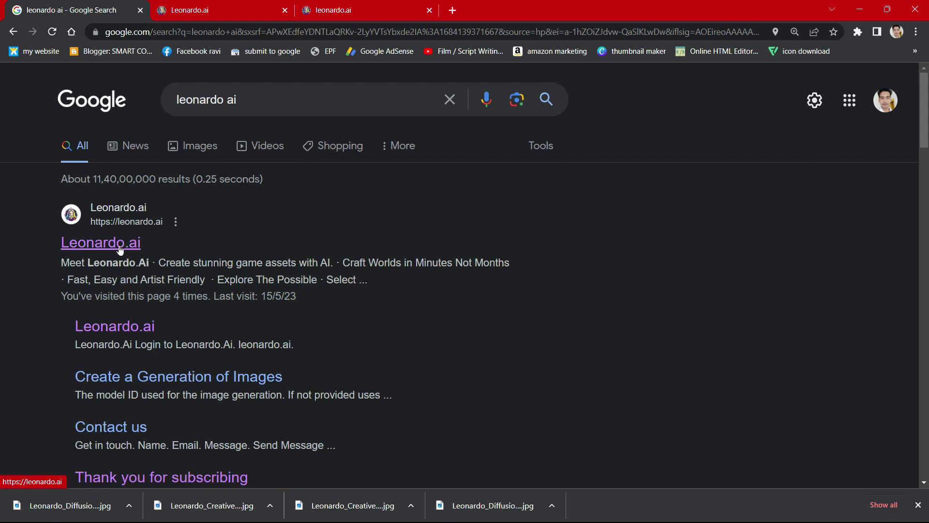
left_click(103, 247)
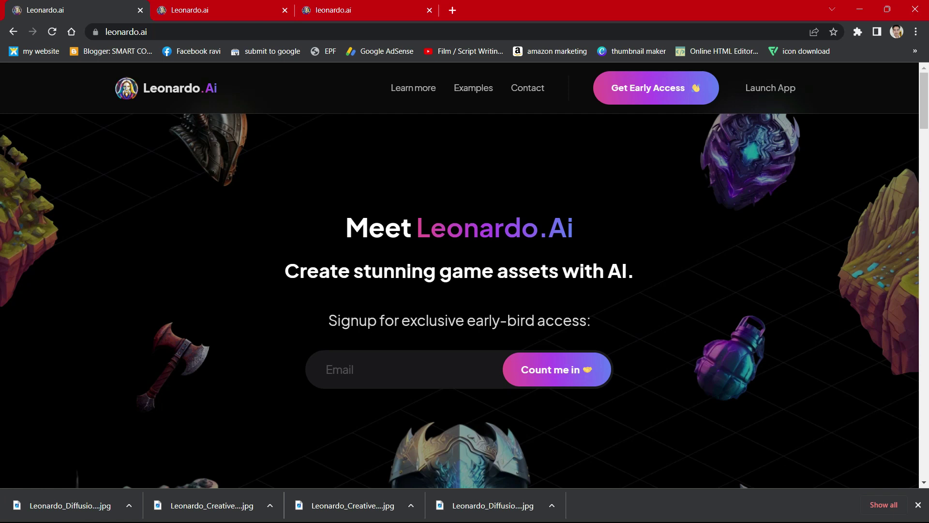
left_click_drag(415, 231, 579, 238)
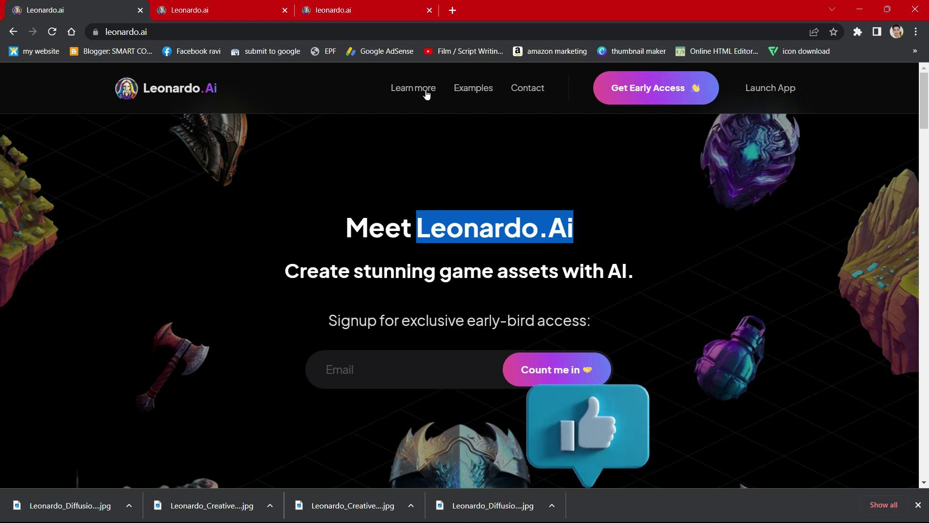
Switch to the already open Leonardo app gallery and look over its trending images.
key("ctrl+3")
left_click_drag(924, 128, 924, 185)
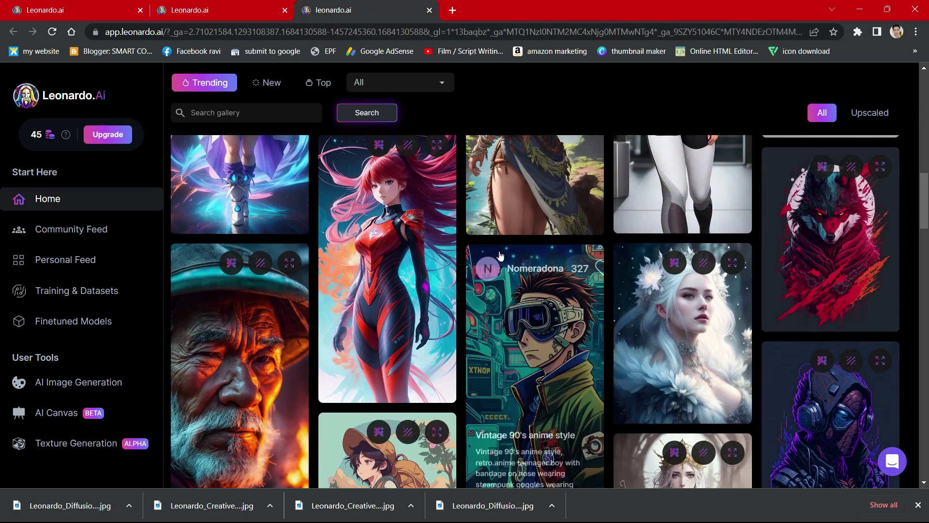
left_click(391, 271)
left_click(563, 390)
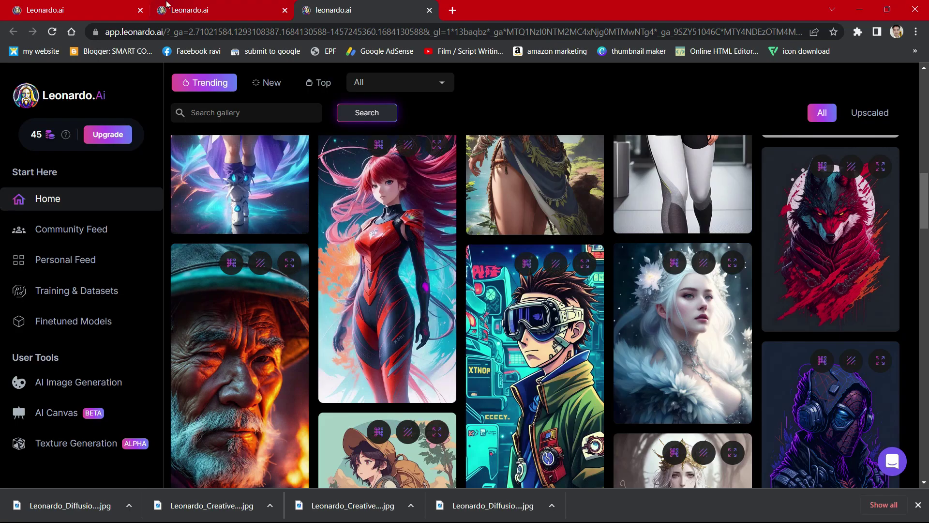
Return to the Leonardo.ai homepage, view the early-access signup form with its email field, and close it.
left_click(82, 6)
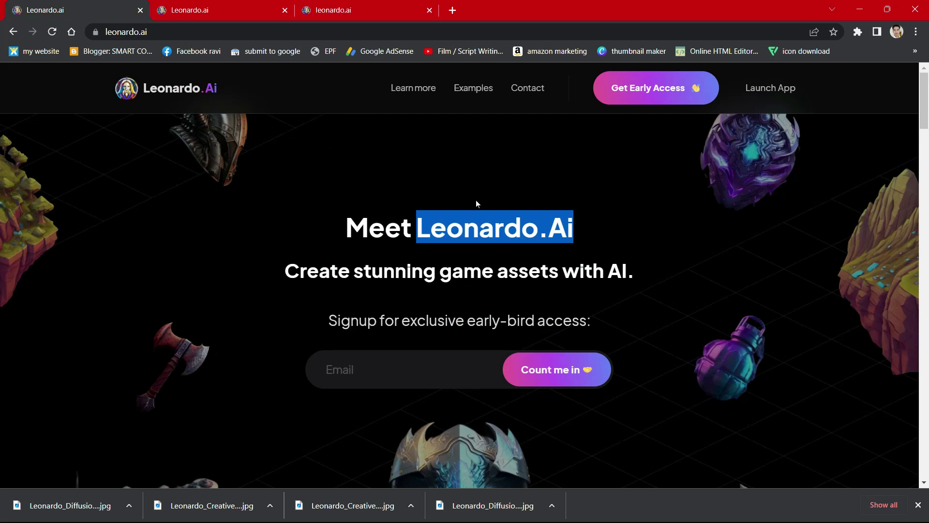
left_click(429, 245)
triple_click(422, 229)
left_click(518, 251)
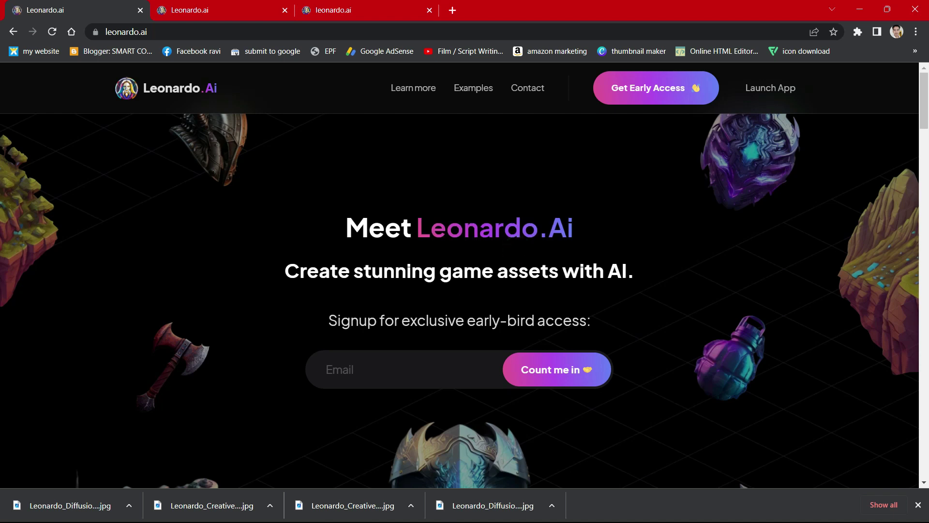
left_click(643, 90)
left_click(340, 347)
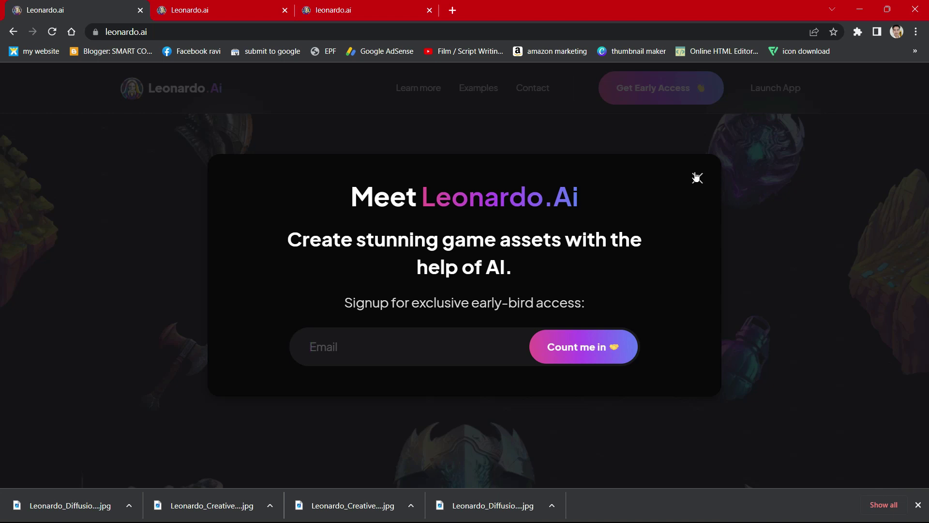
left_click(697, 178)
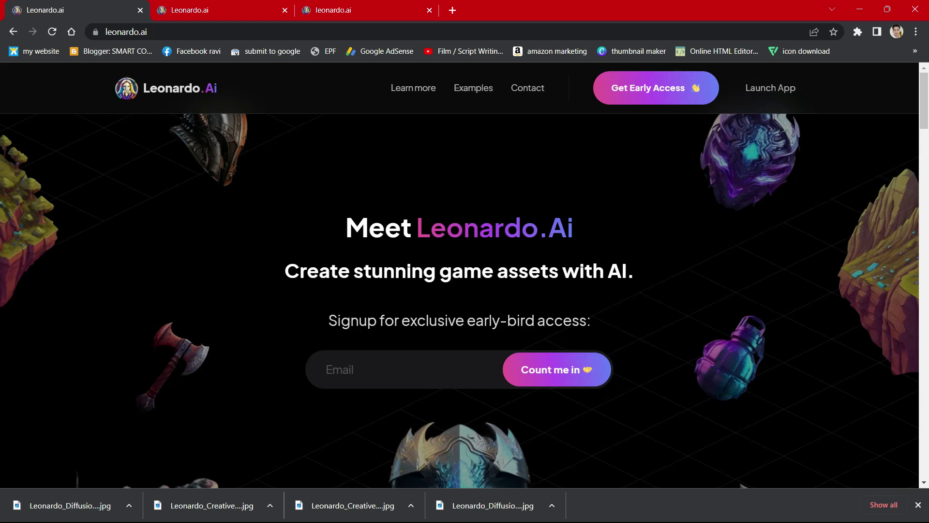
Launch the Leonardo app from the homepage, confirming that the account is already whitelisted.
left_click(769, 87)
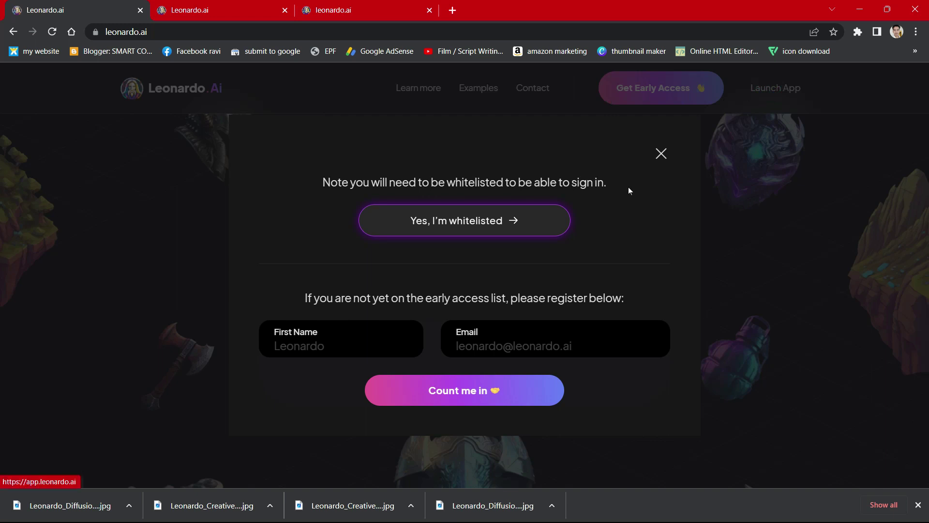
left_click(317, 347)
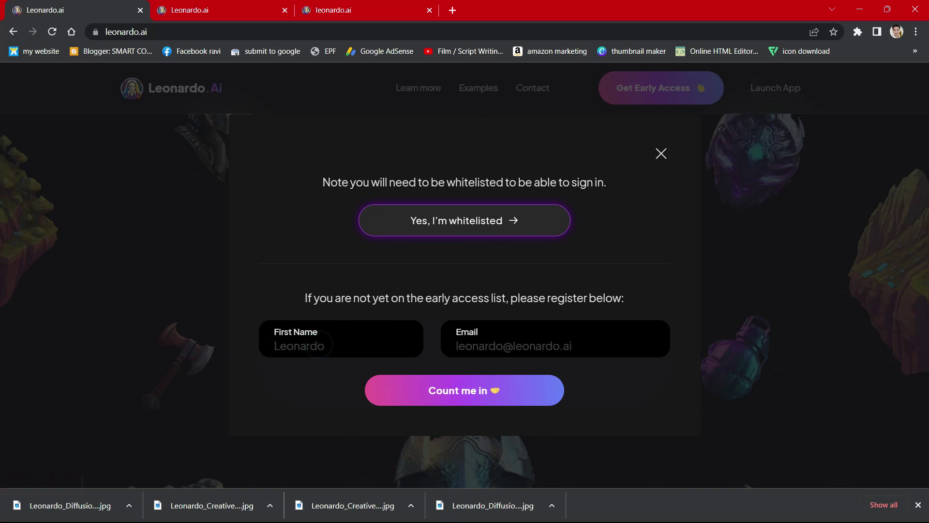
left_click(462, 347)
left_click(487, 222)
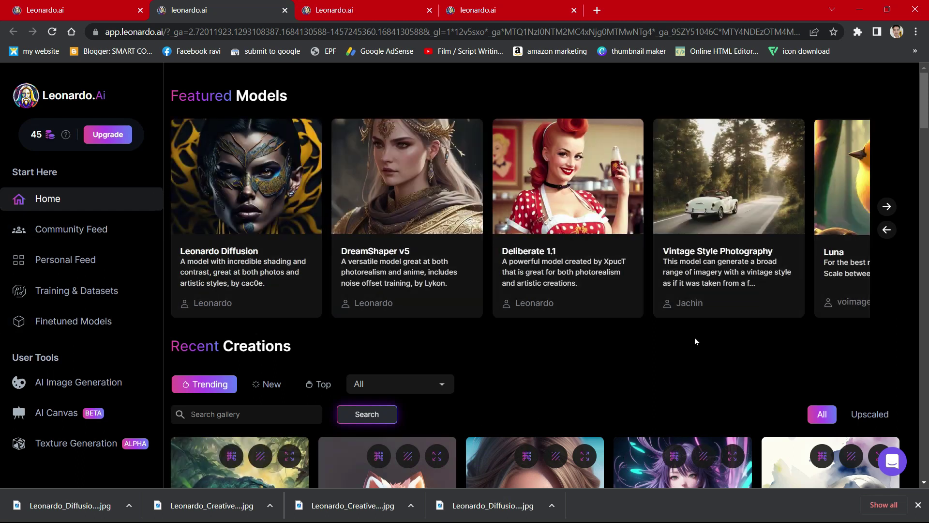
Close the older Leonardo.ai tabs so that only the newly launched app stays open.
left_click(561, 14)
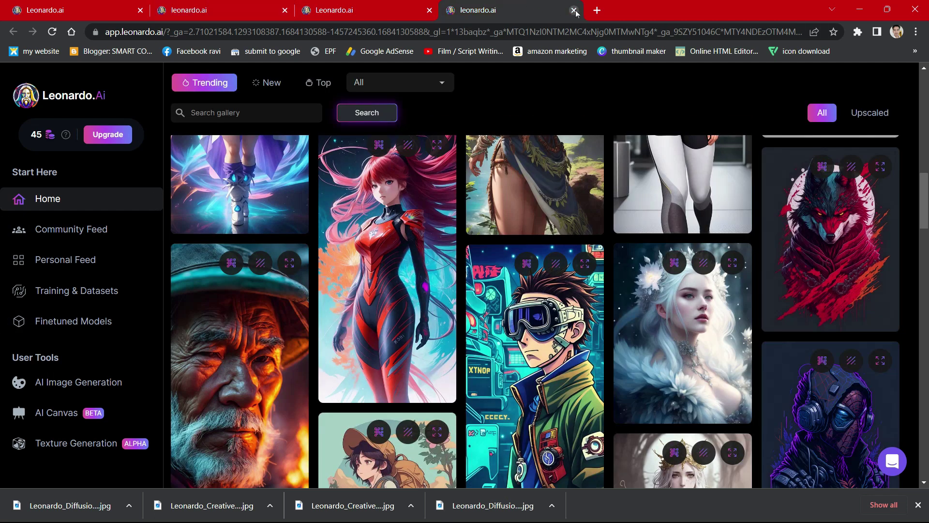
left_click(574, 10)
left_click(429, 10)
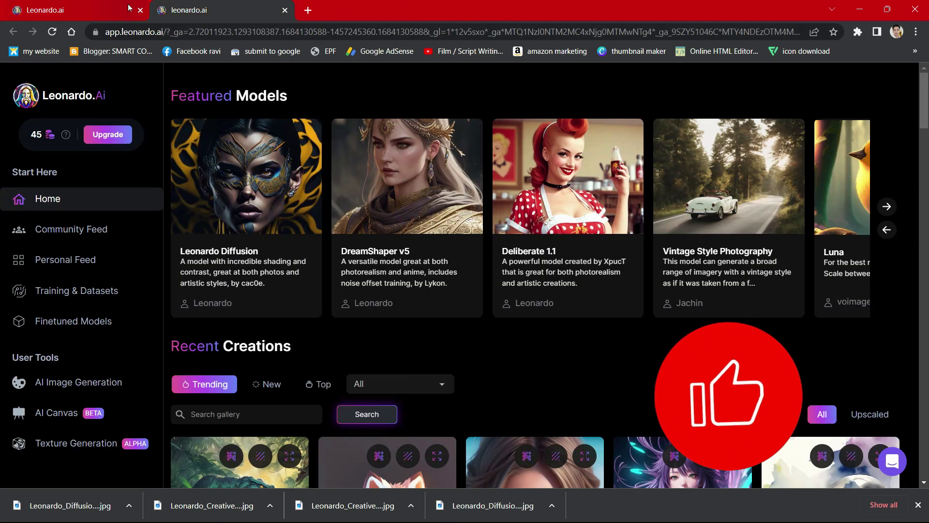
left_click(130, 7)
left_click(140, 10)
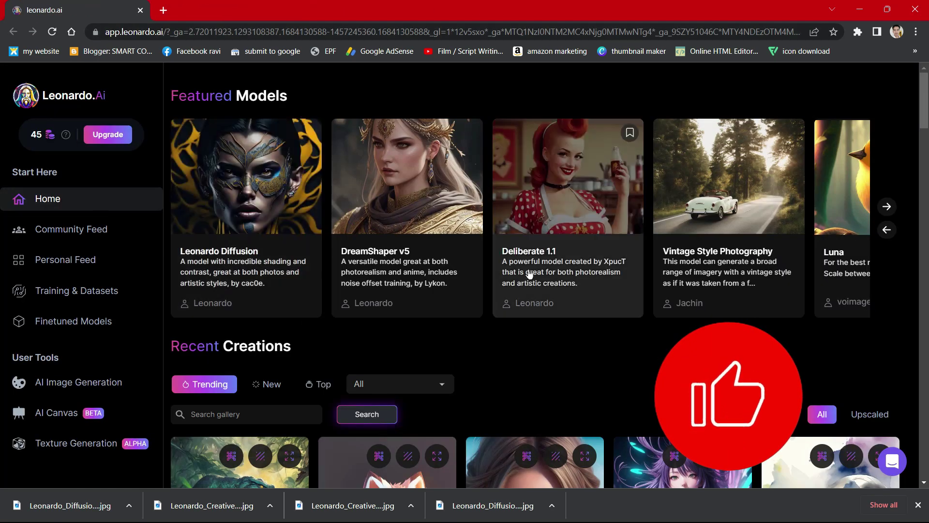
mouse_move(926, 104)
left_mouse_down()
mouse_move(926, 144)
mouse_move(925, 102)
left_mouse_up()
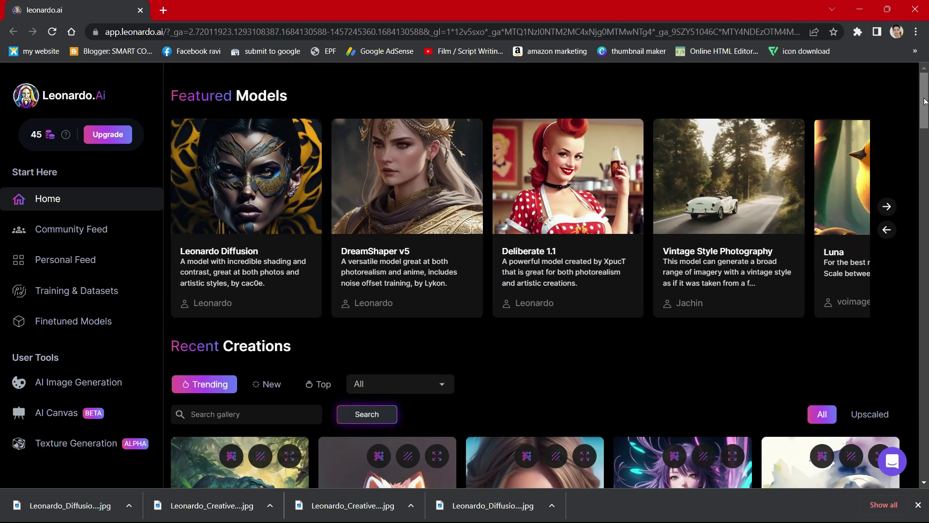
Switch to Discord to view the BlueWillow server's rookie-8 channel and its message field, and return to the browser.
key("alt+Tab")
left_click(22, 104)
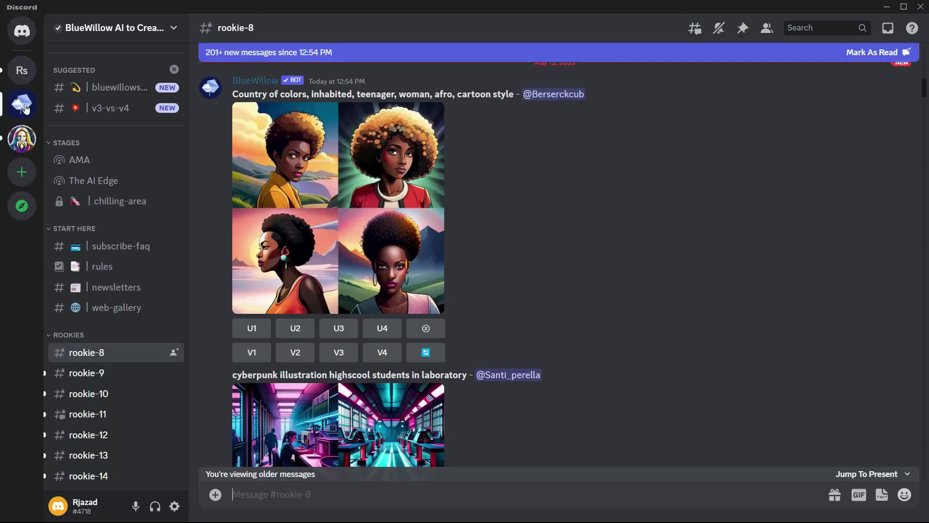
left_click(293, 499)
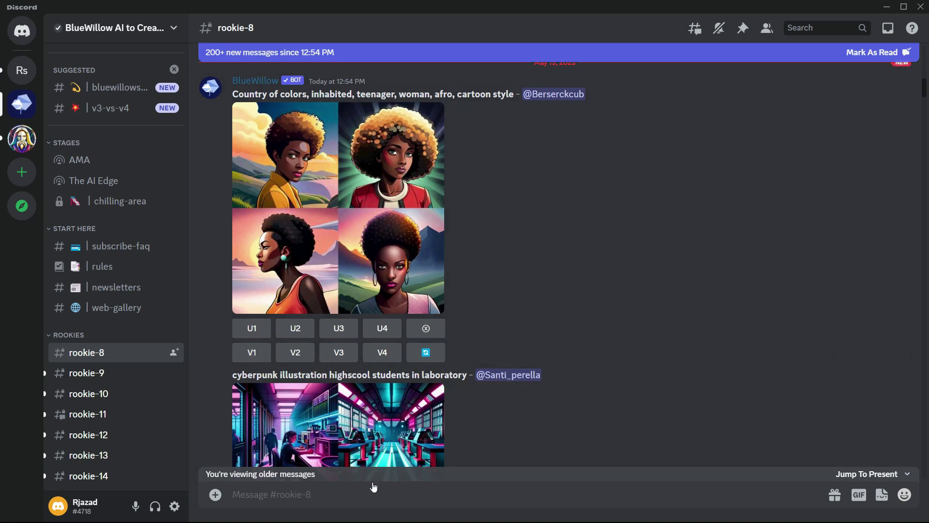
left_click(887, 7)
left_click(531, 518)
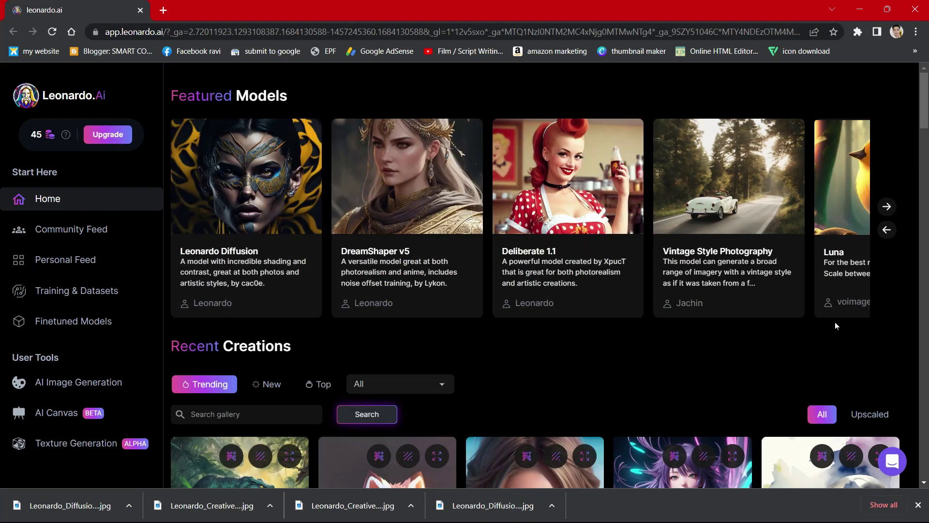
Browse the trending Recent Creations on the home page and check the account's token balance.
scroll(921, 125, "down", 6)
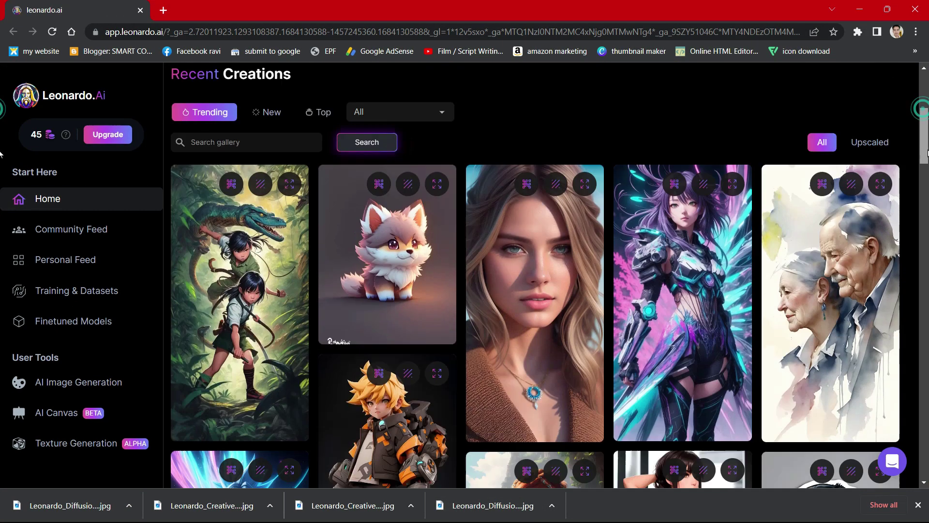
scroll(1, 175, "down", 10)
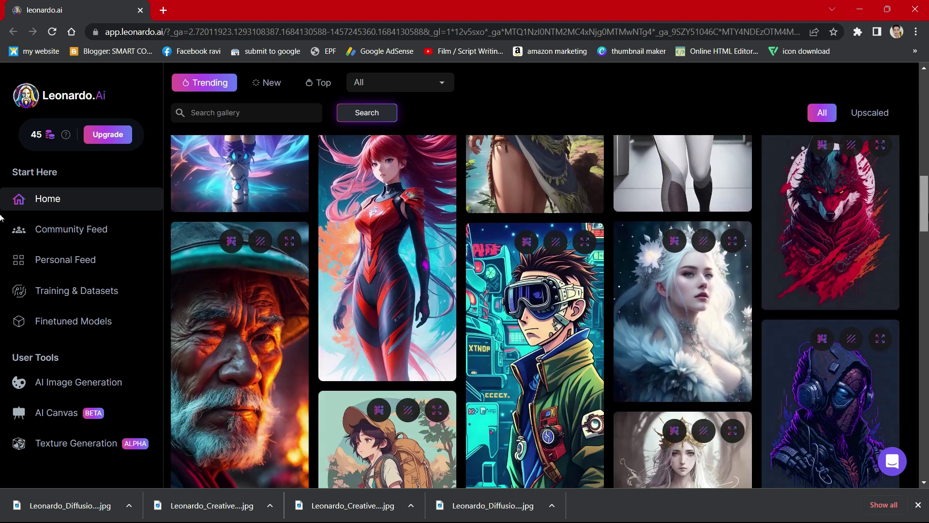
scroll(2, 248, "down", 10)
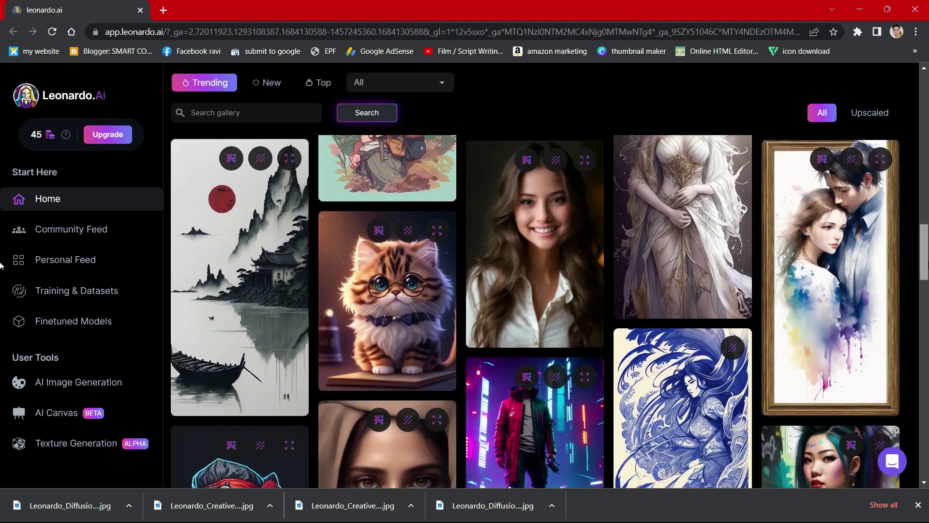
scroll(1, 297, "down", 3)
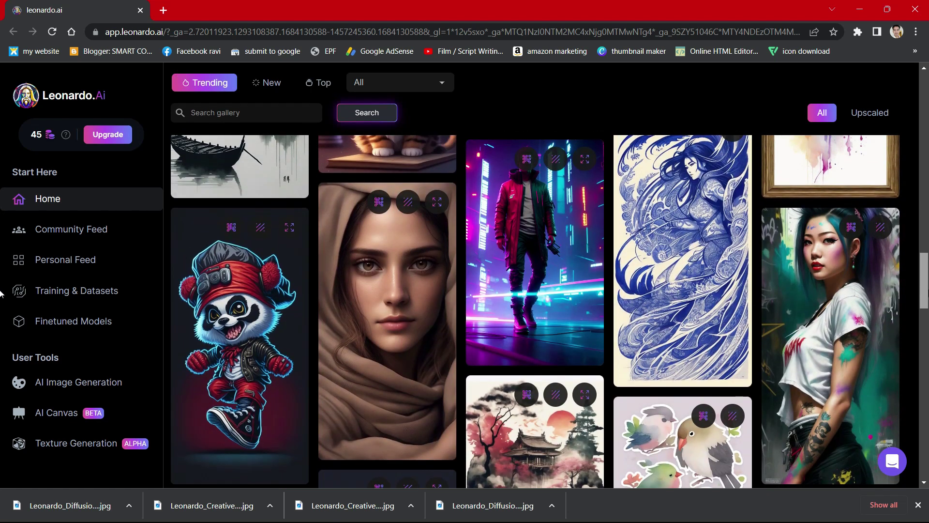
scroll(2, 318, "up", 20)
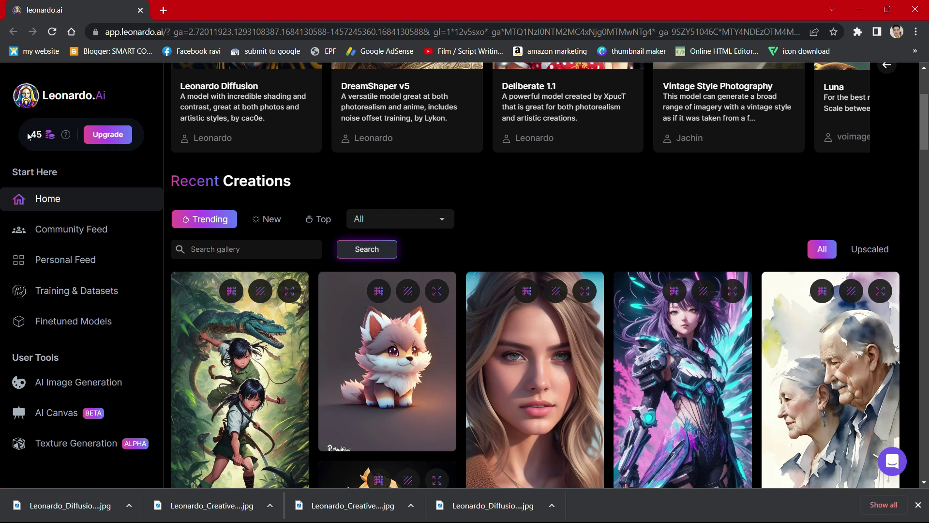
left_click_drag(27, 134, 43, 140)
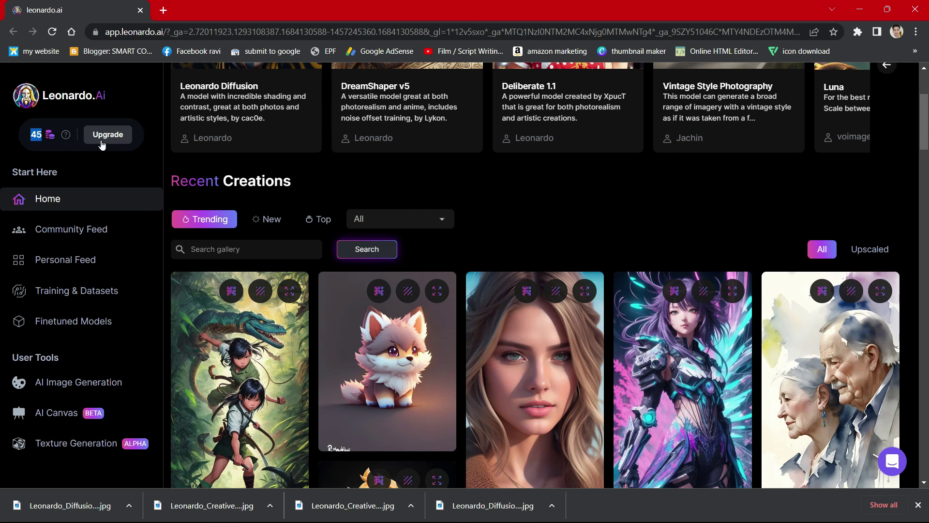
Open the AI Image Generation tool, view its prompt field, and look through the previous generations.
left_click(78, 387)
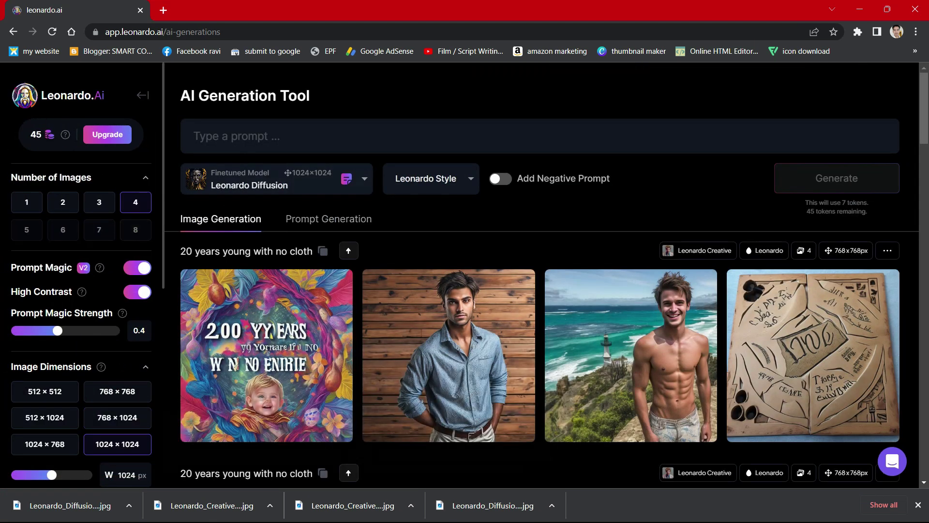
left_click(218, 139)
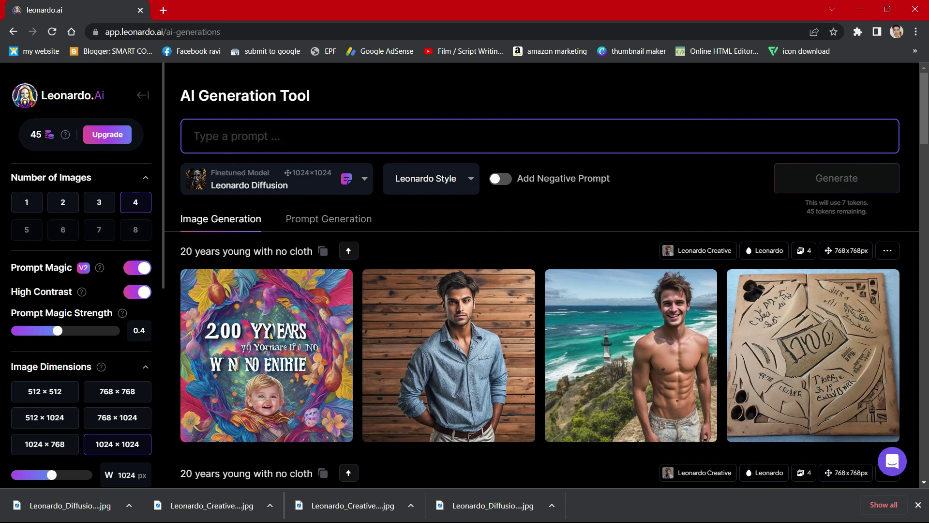
left_click_drag(924, 131, 3, 484)
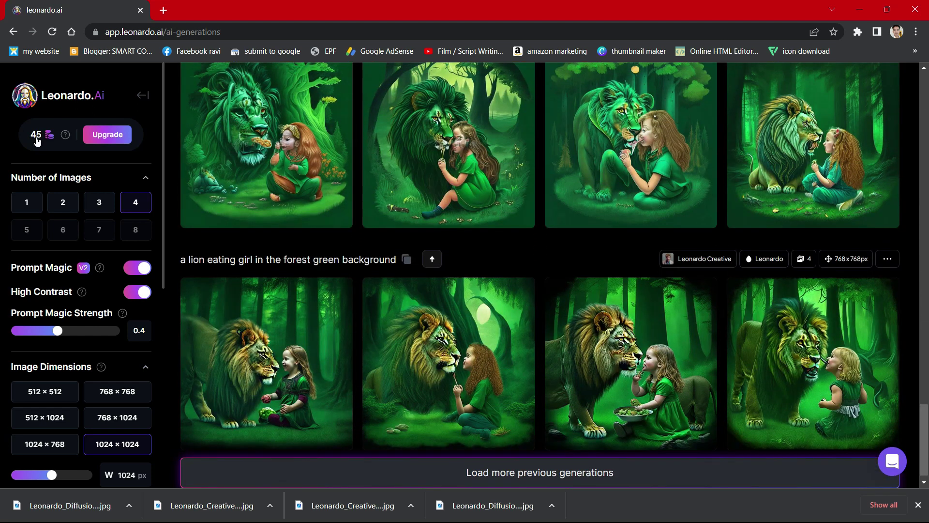
scroll(895, 348, "down", 1)
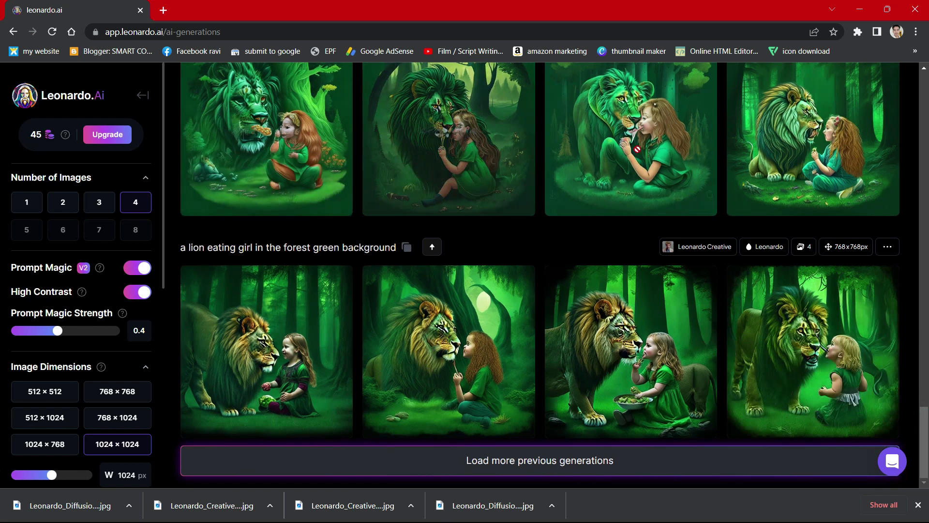
Load more previous generations, view the prompt details of an owl image in the Personal Feed, and close them.
left_click(541, 460)
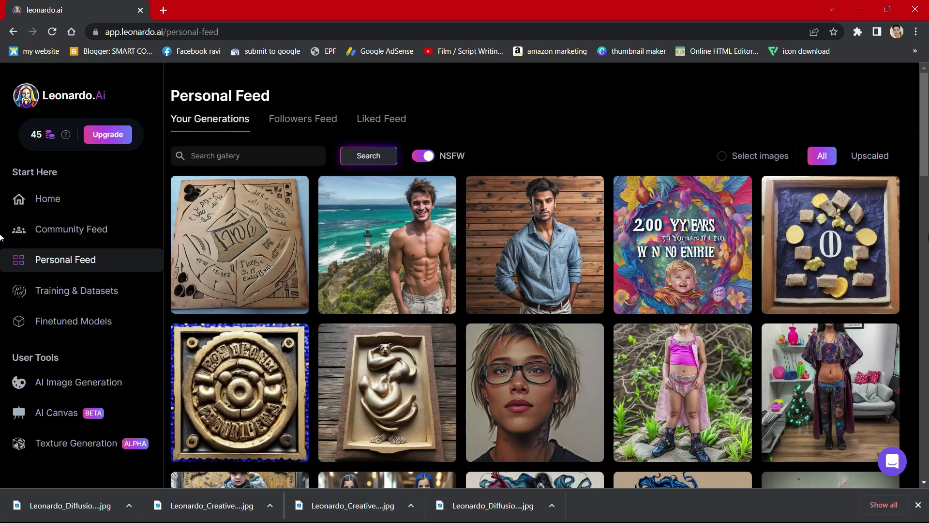
left_click_drag(926, 140, 926, 326)
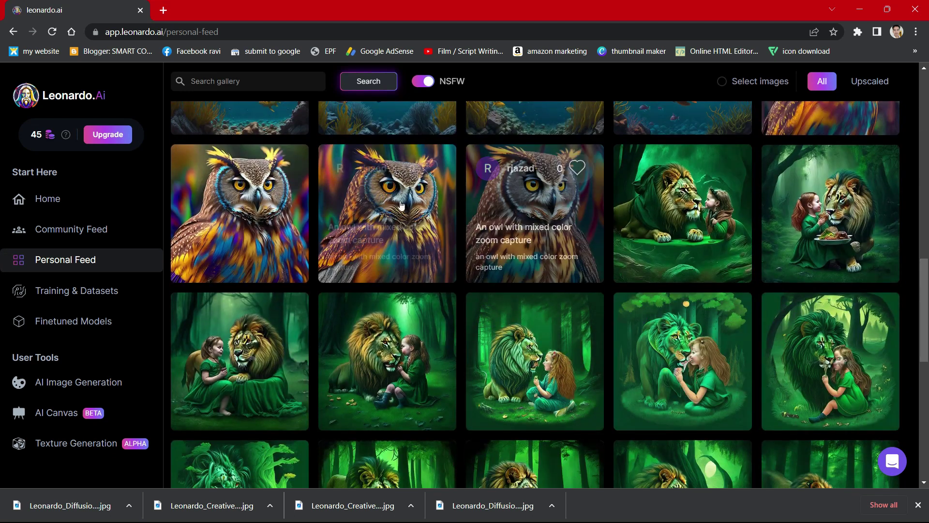
left_click(254, 201)
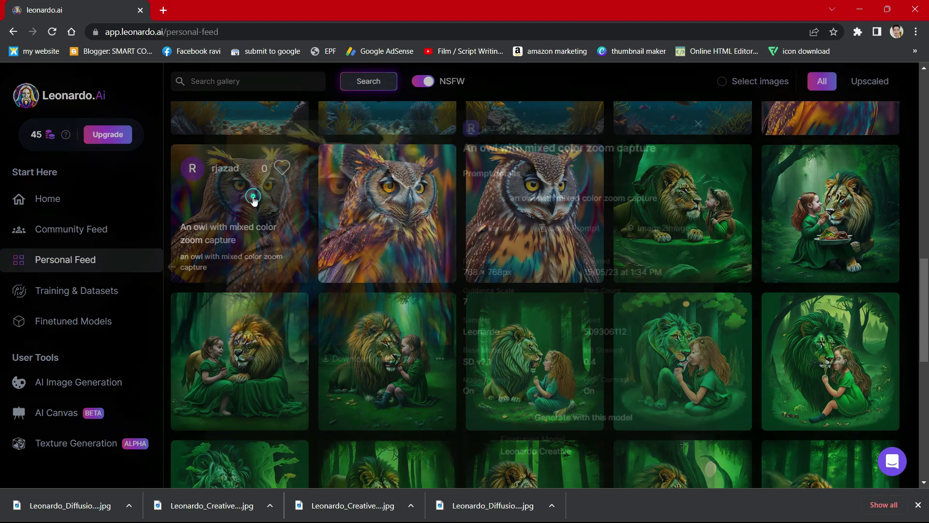
left_click_drag(463, 141, 665, 141)
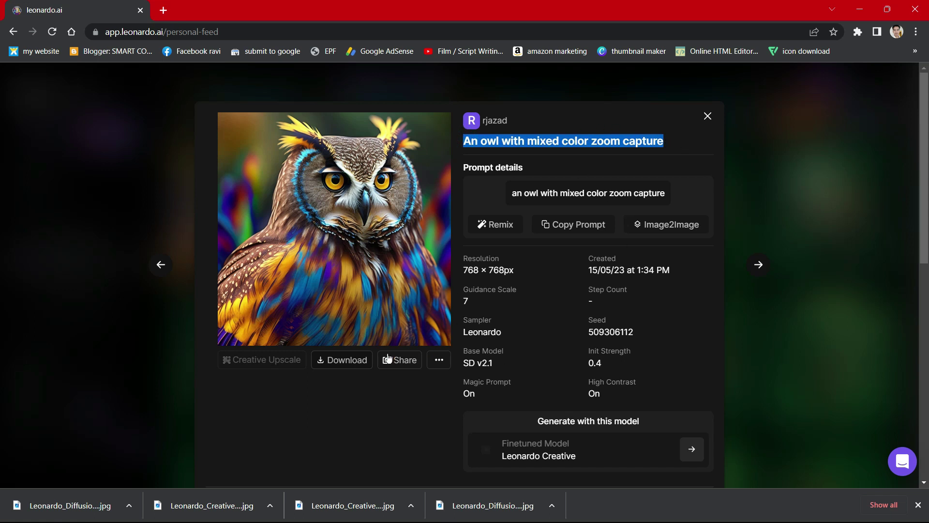
left_click(708, 116)
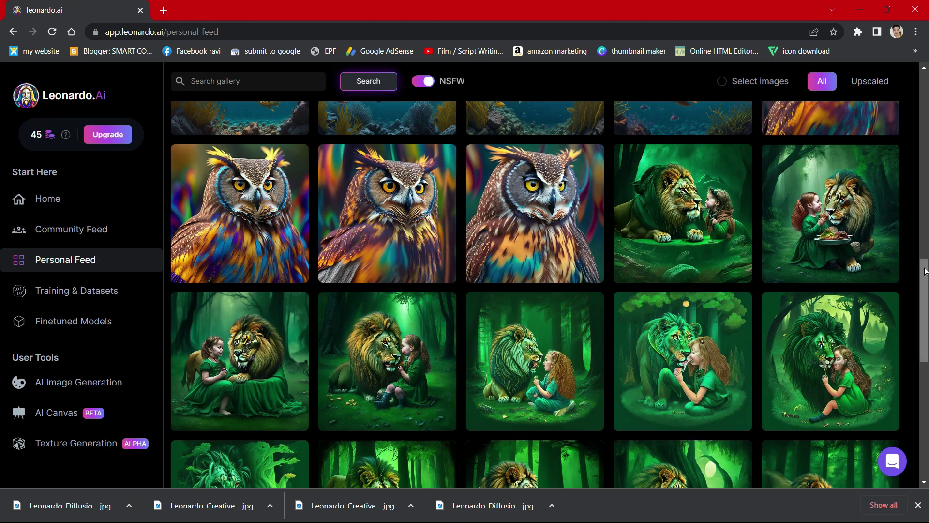
left_click_drag(924, 303, 919, 117)
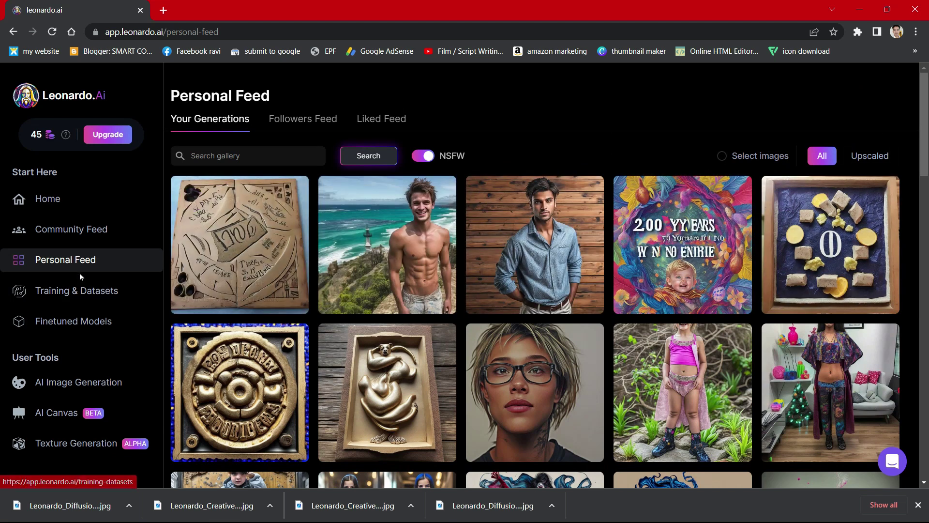
Reopen the AI Image Generation tool, choose 4 images, and set the Prompt Magic Strength to 0.55.
left_click(90, 388)
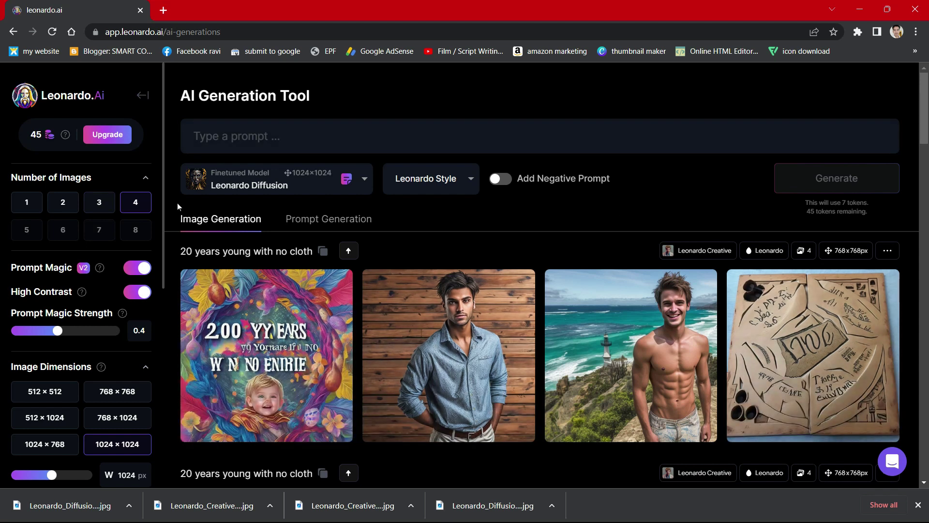
scroll(164, 156, "down", 1)
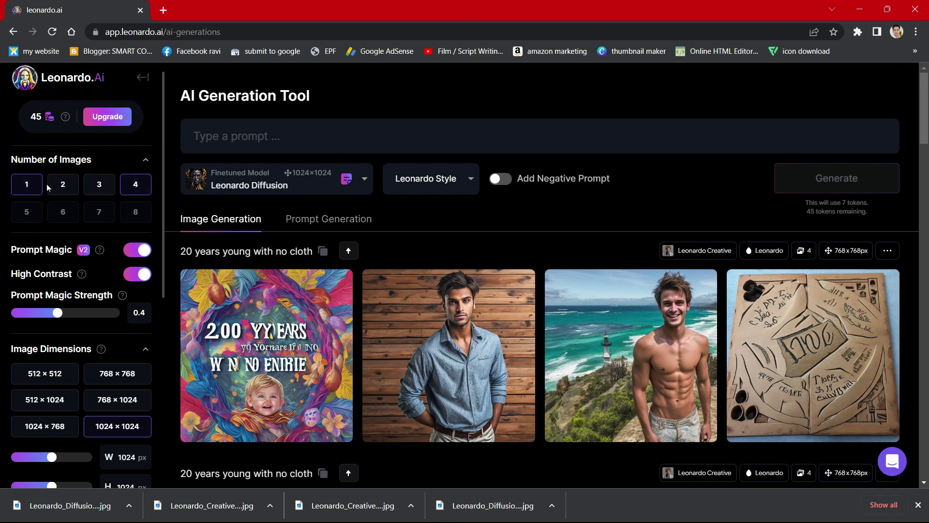
left_click(137, 186)
left_click_drag(59, 316, 81, 317)
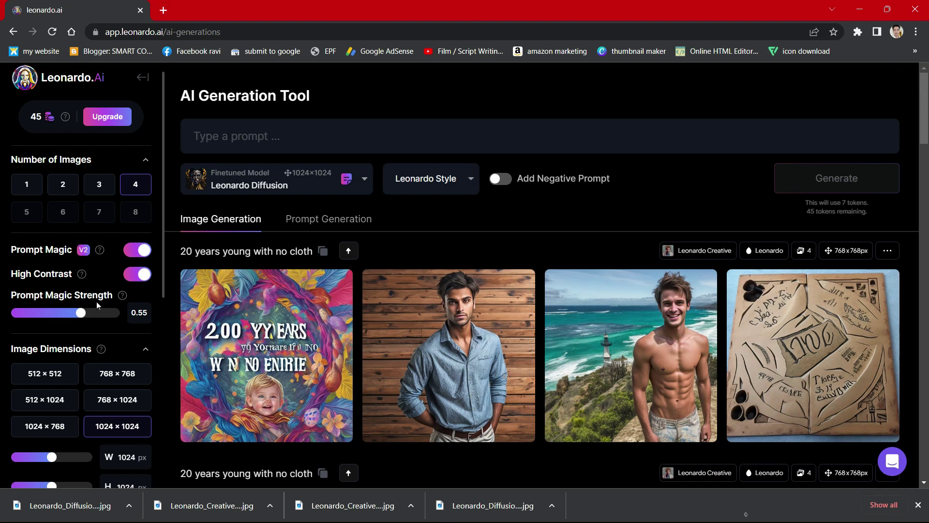
triple_click(162, 269)
Choose 1024 × 1024 as the image dimensions and set the aspect ratio to 16:9.
left_click_drag(164, 257, 168, 329)
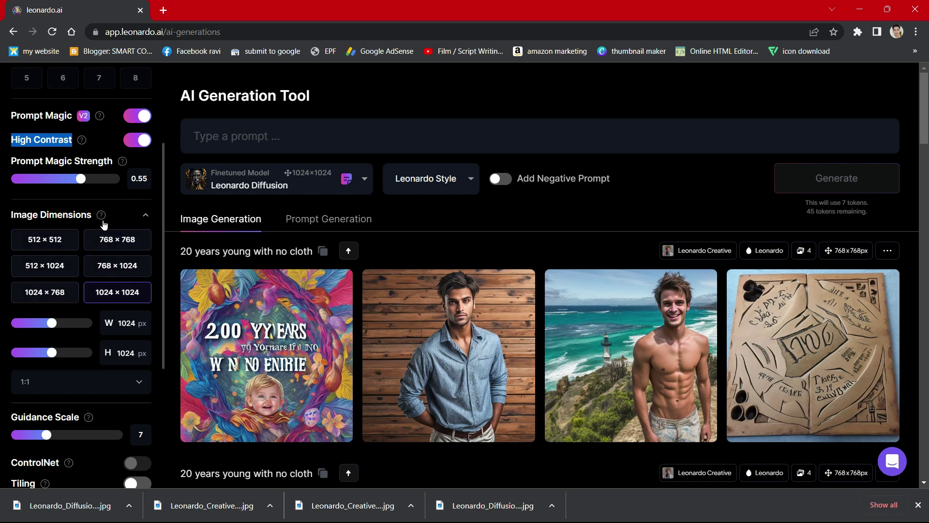
left_click(108, 291)
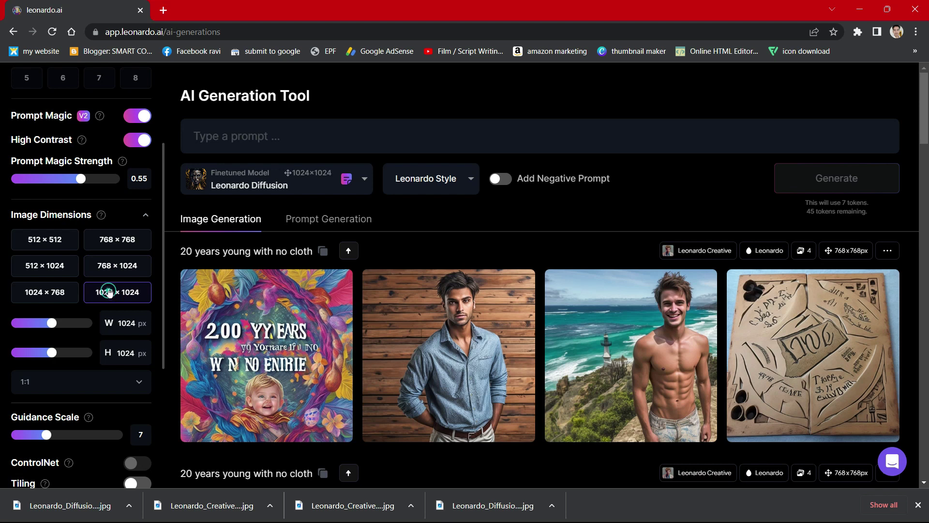
mouse_move(55, 328)
left_mouse_down()
mouse_move(71, 328)
mouse_move(54, 328)
left_mouse_up()
left_click_drag(162, 191, 167, 277)
left_click(136, 215)
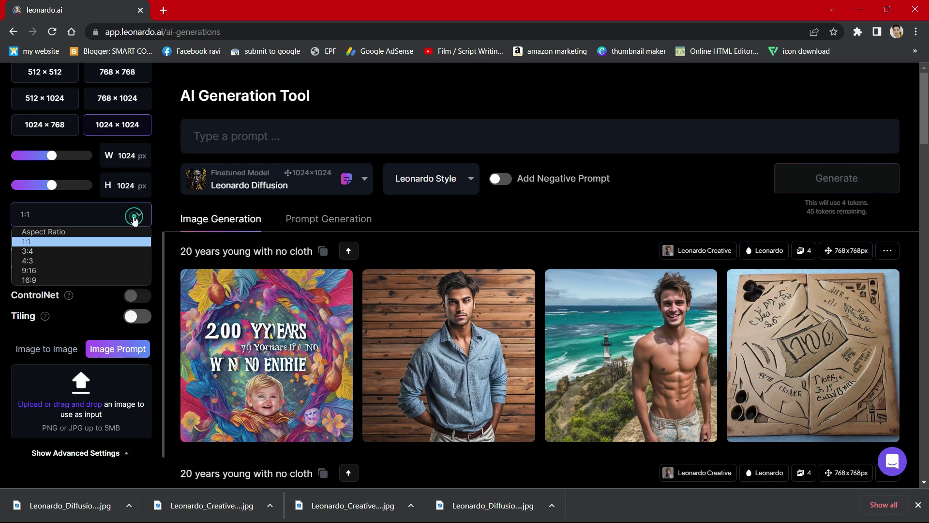
left_click(48, 280)
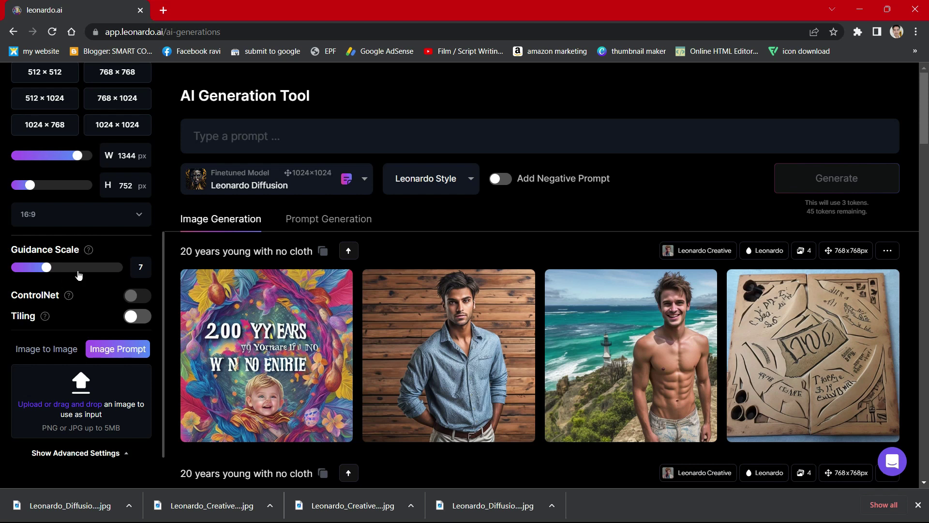
Set the Guidance Scale to 8 and enter the prompt "a girl operating laptop in office with yellow red color background".
mouse_move(51, 273)
left_mouse_down()
mouse_move(76, 274)
mouse_move(52, 274)
left_mouse_up()
double_click(161, 265)
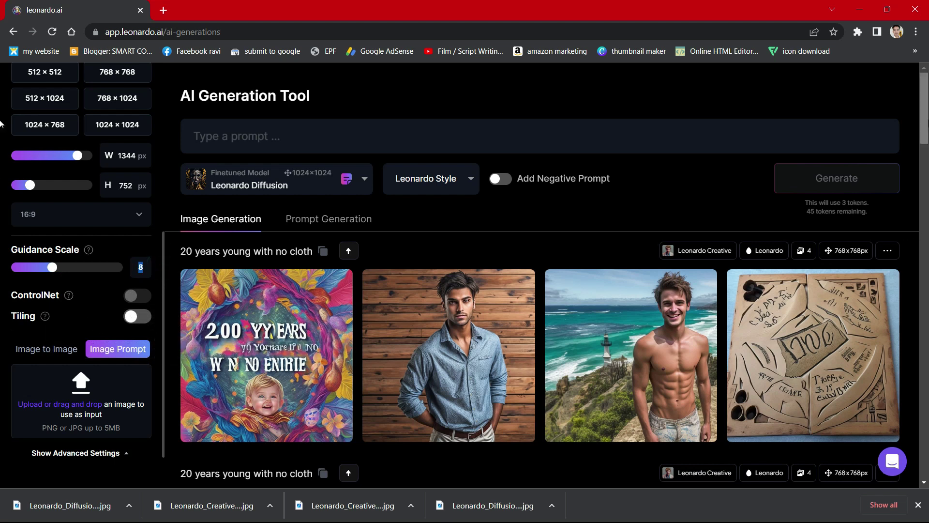
left_click(315, 139)
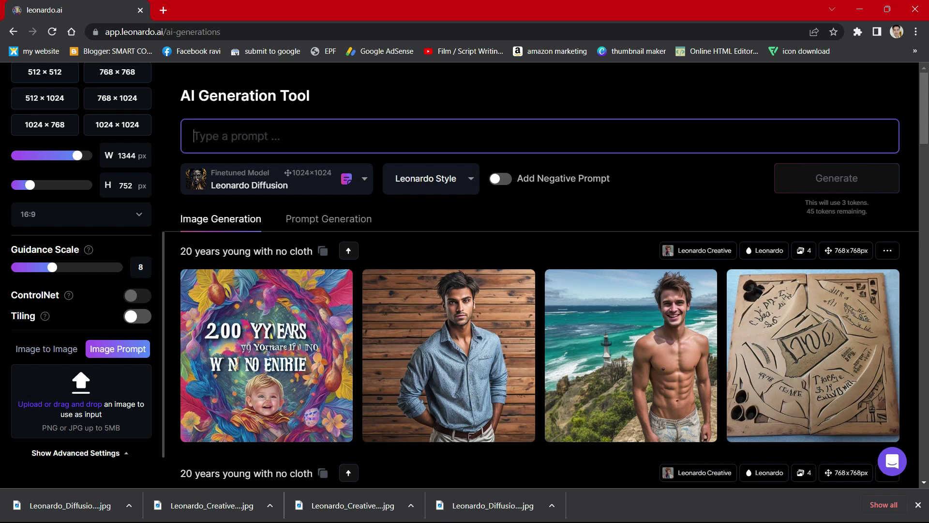
type("a girl operating laptop in office with yello red color background")
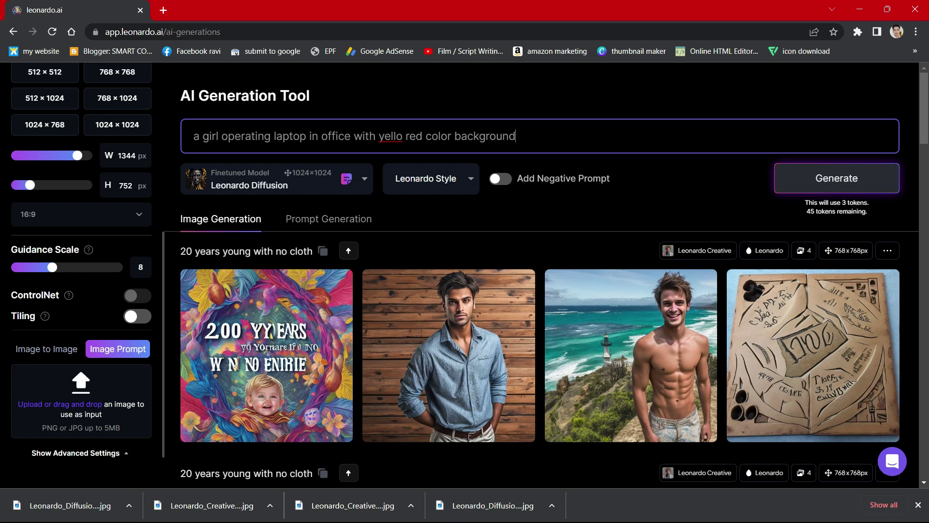
left_click(403, 136)
type("w")
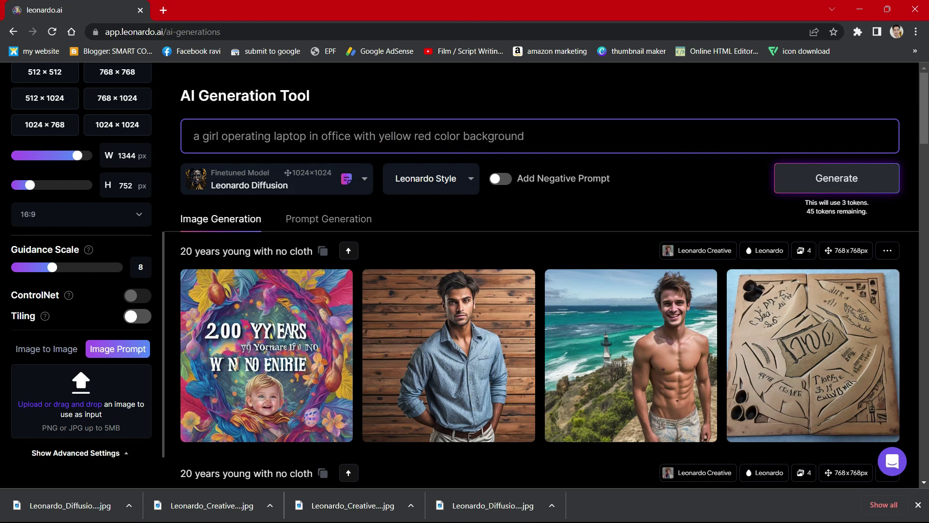
Try Leonardo Diffusion as the finetuned model and switch to Leonardo Creative.
left_click(285, 183)
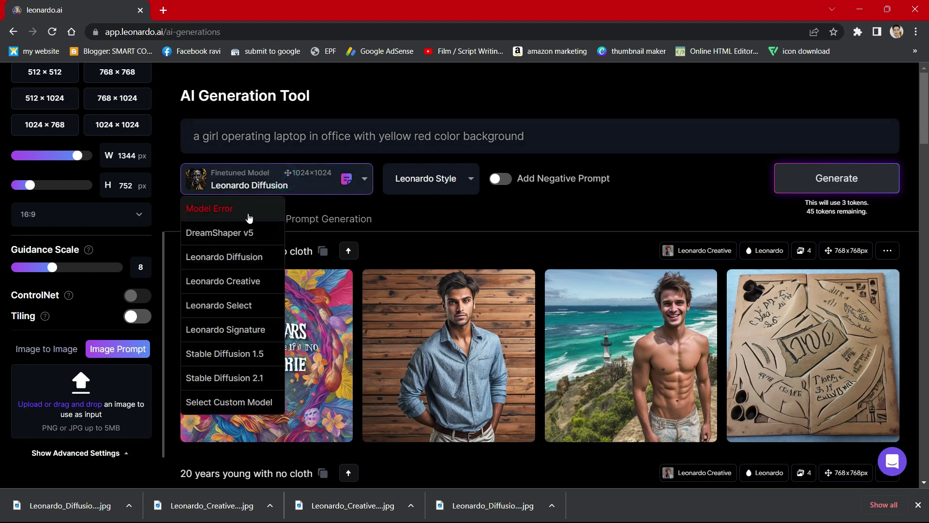
left_click(231, 262)
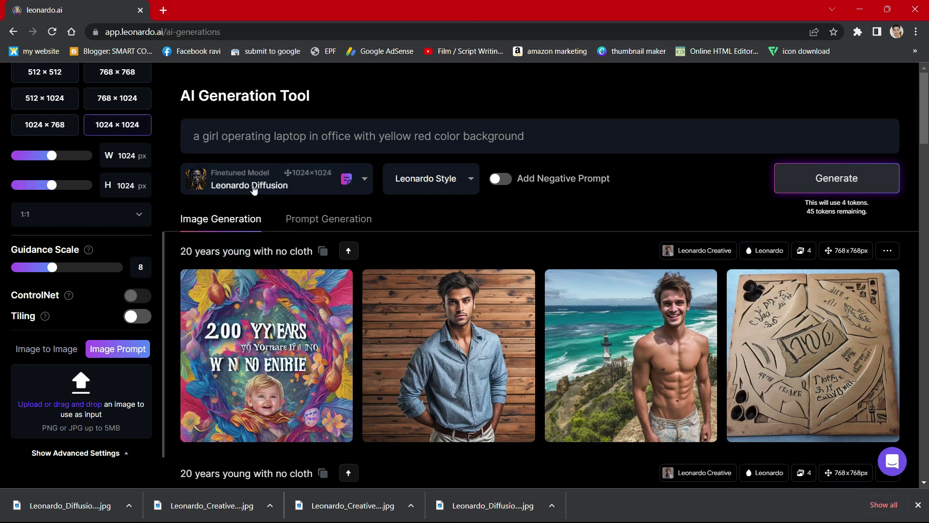
left_click(257, 181)
left_click(226, 282)
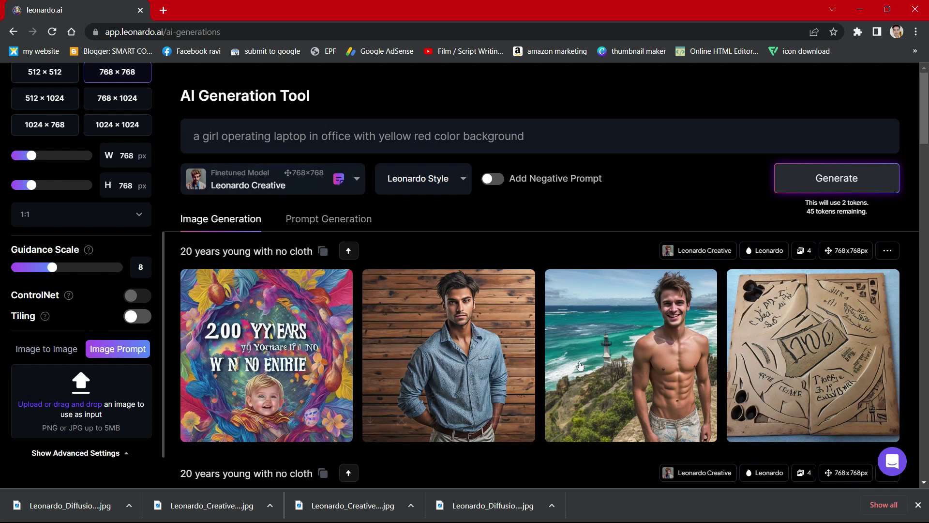
Turn on the negative prompt option to view its field, and turn it off again.
mouse_move(679, 366)
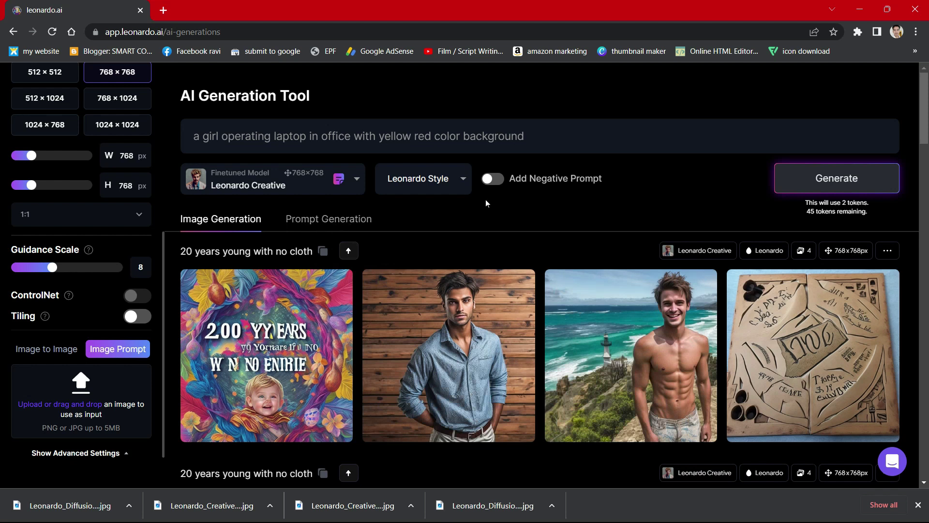
left_click(492, 178)
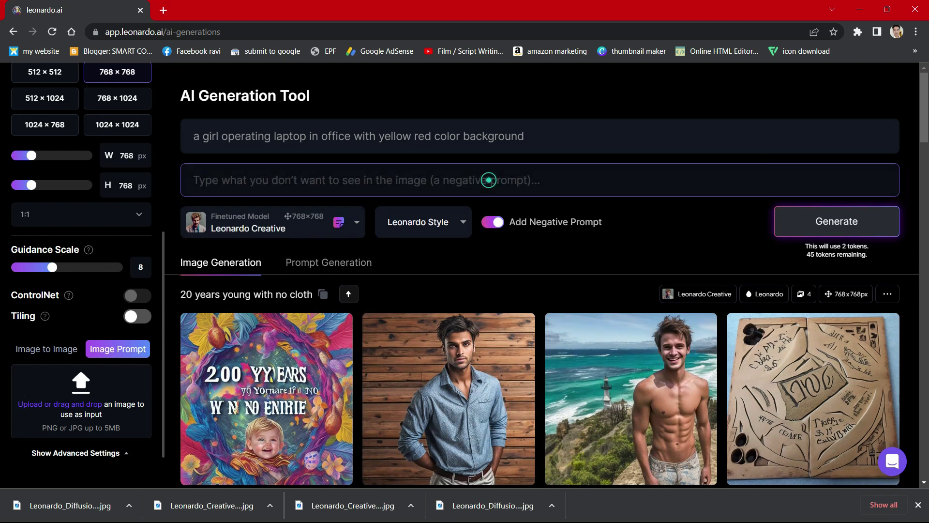
left_click(497, 223)
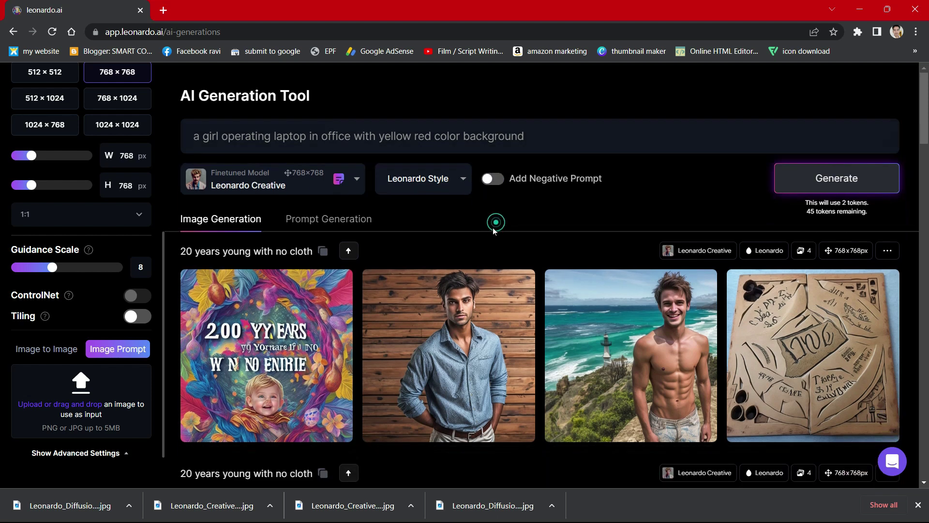
Choose the Leonardo style and generate the images from the entered prompt.
left_click(448, 186)
left_click(438, 208)
left_click(842, 187)
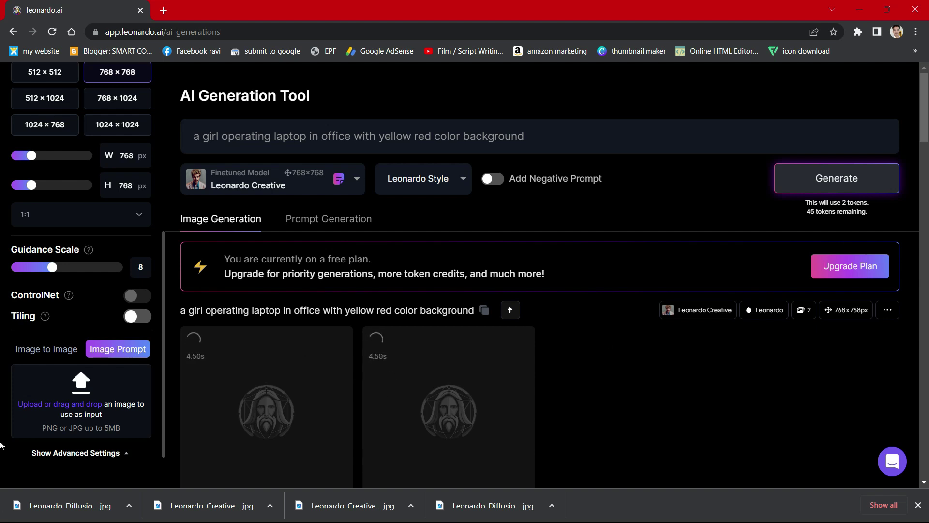
scroll(74, 384, "up", 6)
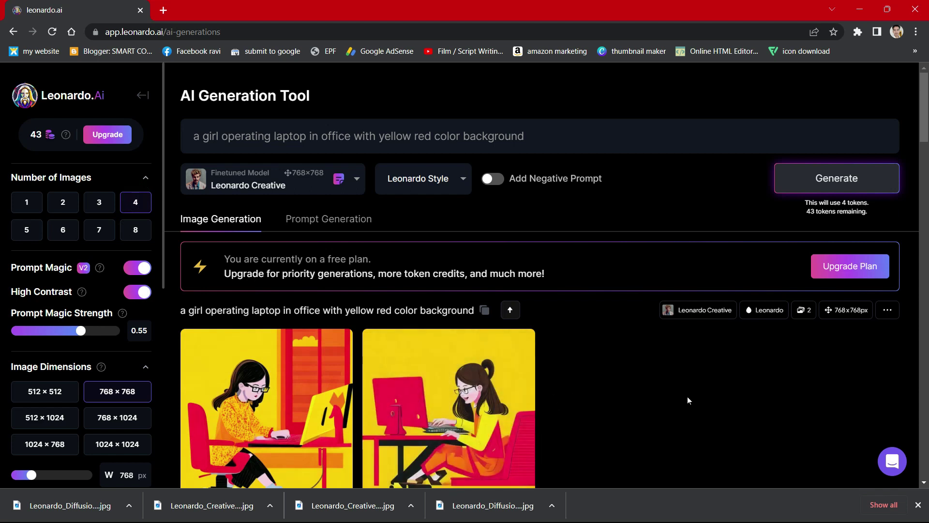
Replace the prompt with "a fair girl with white wings with red fire background" and generate the images.
scroll(693, 402, "down", 4)
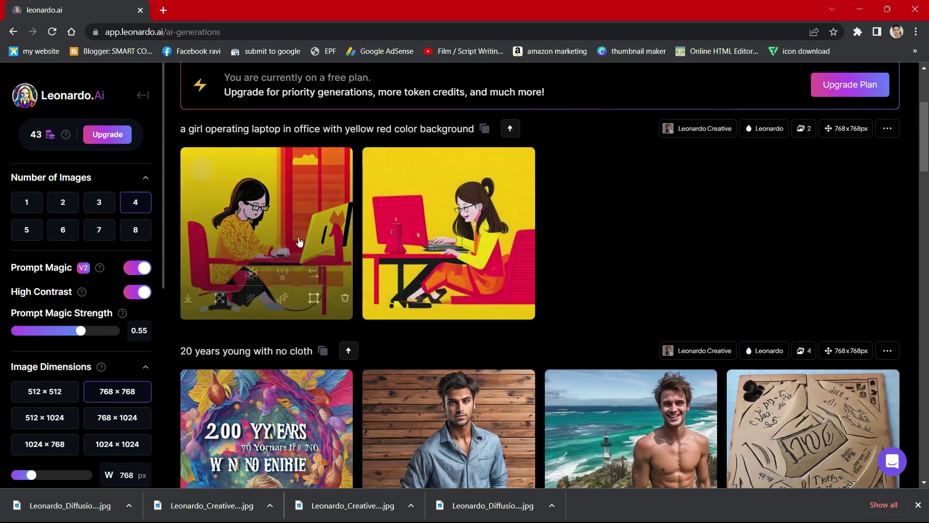
mouse_move(443, 218)
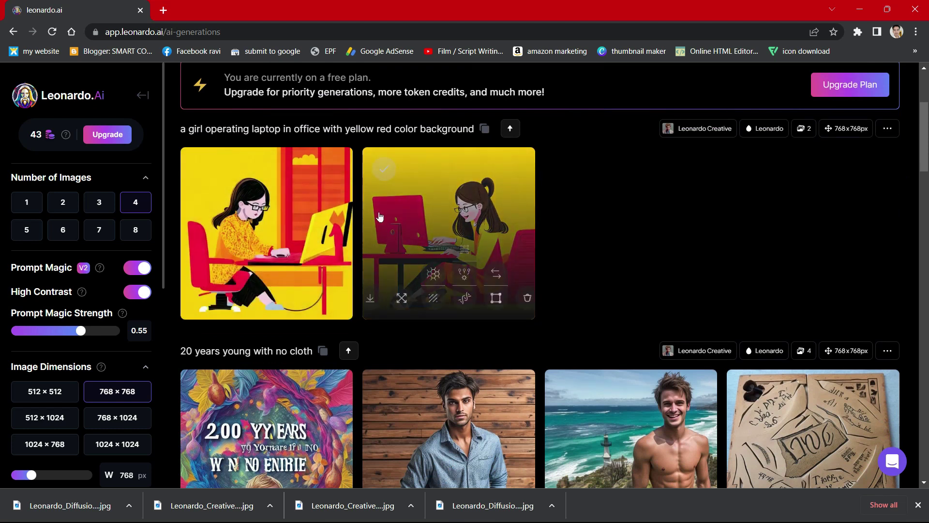
scroll(379, 216, "up", 4)
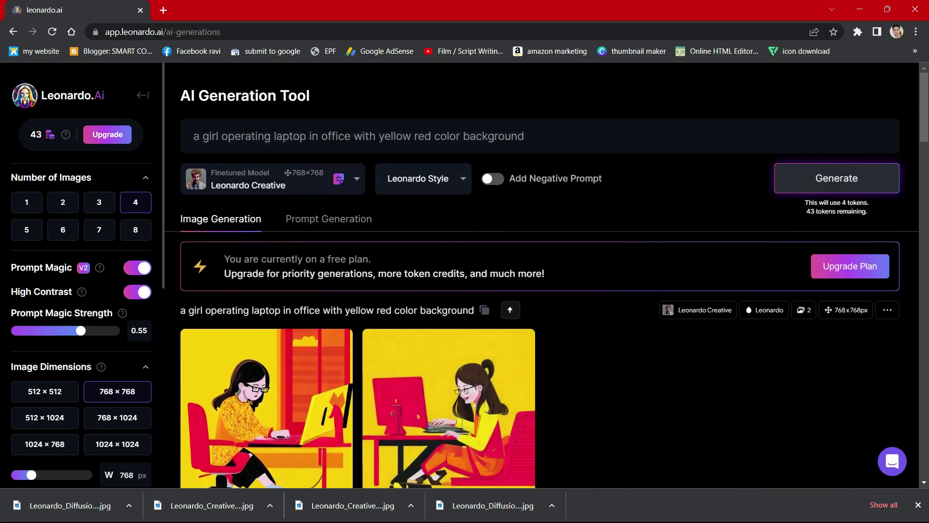
left_click_drag(193, 136, 525, 136)
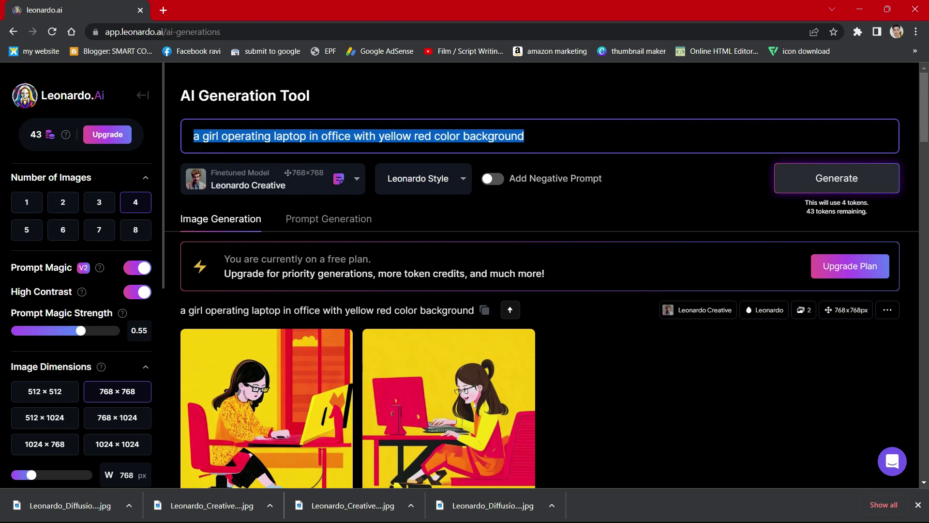
key("BackSpace")
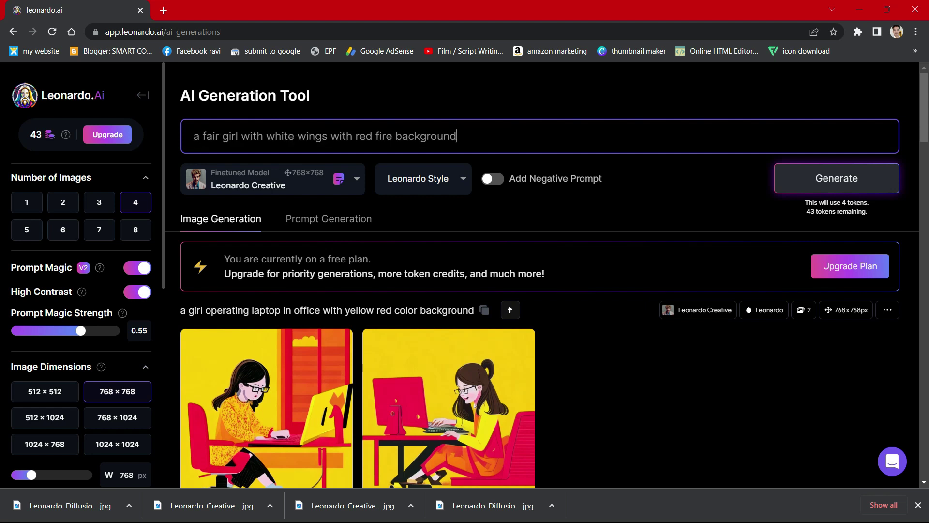
left_click(780, 179)
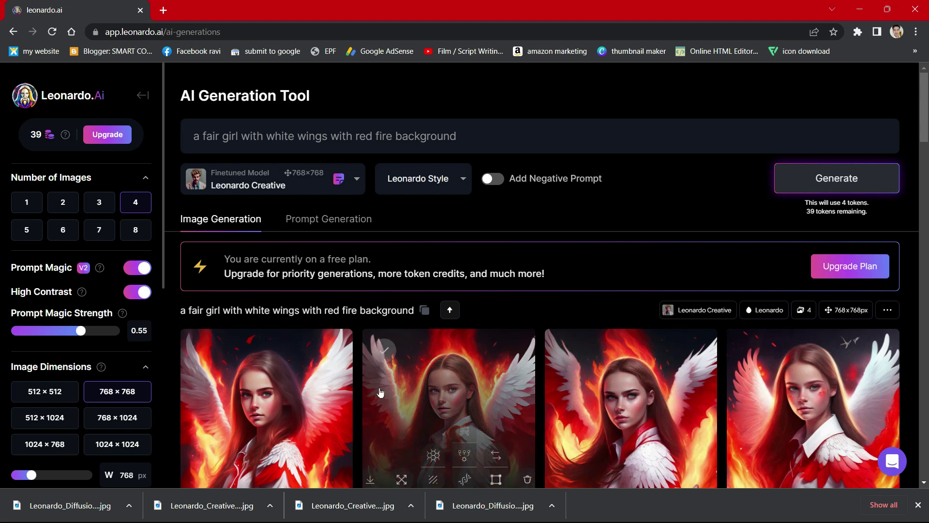
Switch the finetuned model to Leonardo Diffusion, generate 1024 × 1024 images from the same prompt, and compare them with the Leonardo Creative set.
scroll(924, 127, "down", 2)
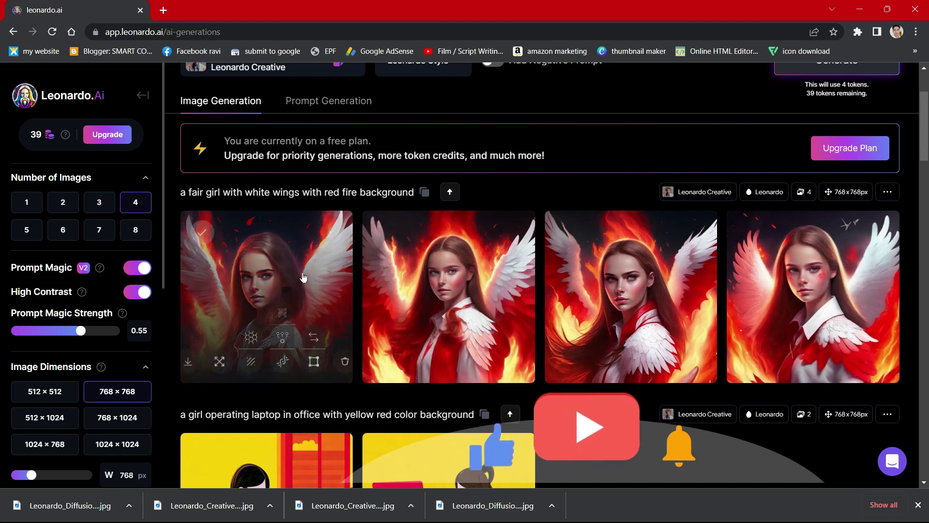
scroll(925, 143, "up", 2)
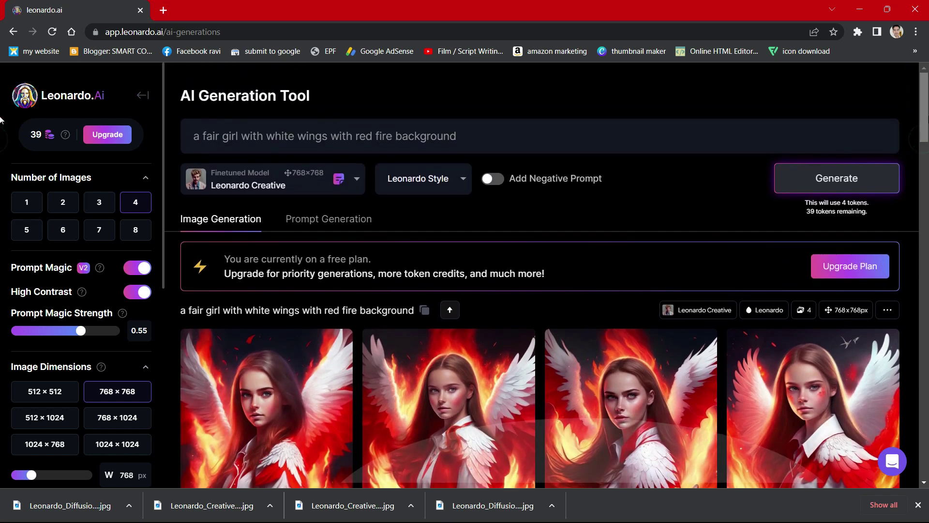
left_click(281, 190)
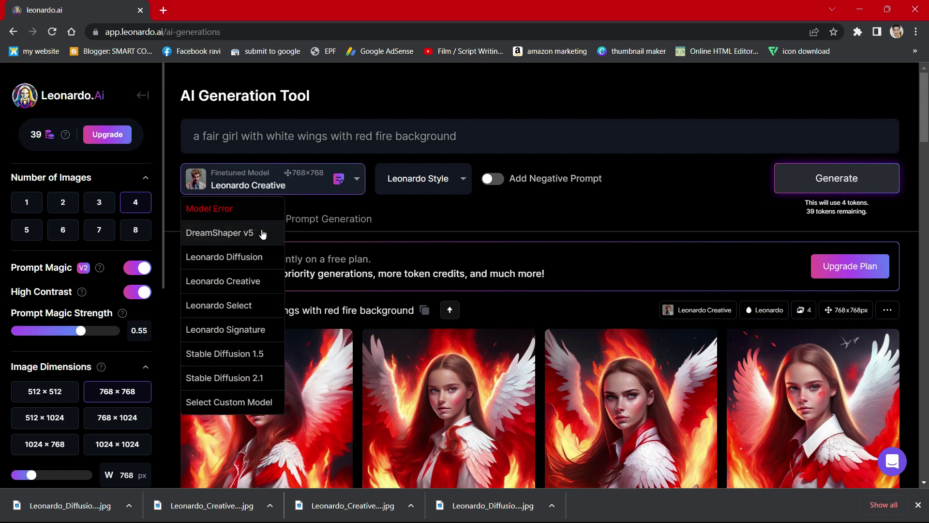
left_click(259, 258)
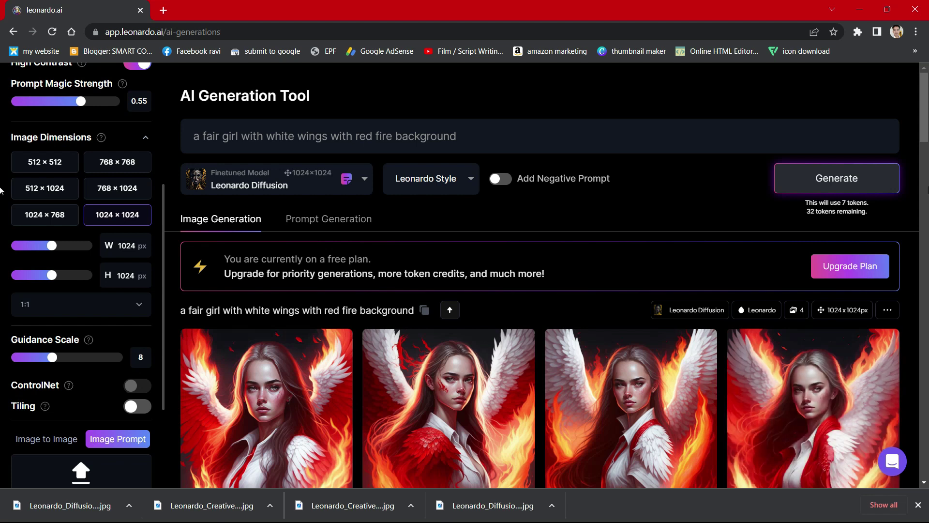
left_click_drag(925, 121, 925, 154)
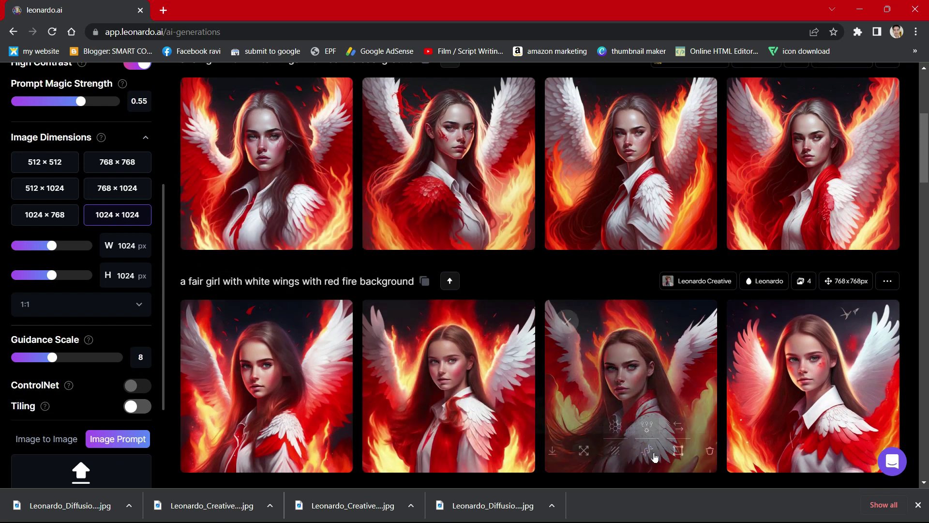
left_click_drag(926, 146, 927, 144)
scroll(927, 143, "up", 5)
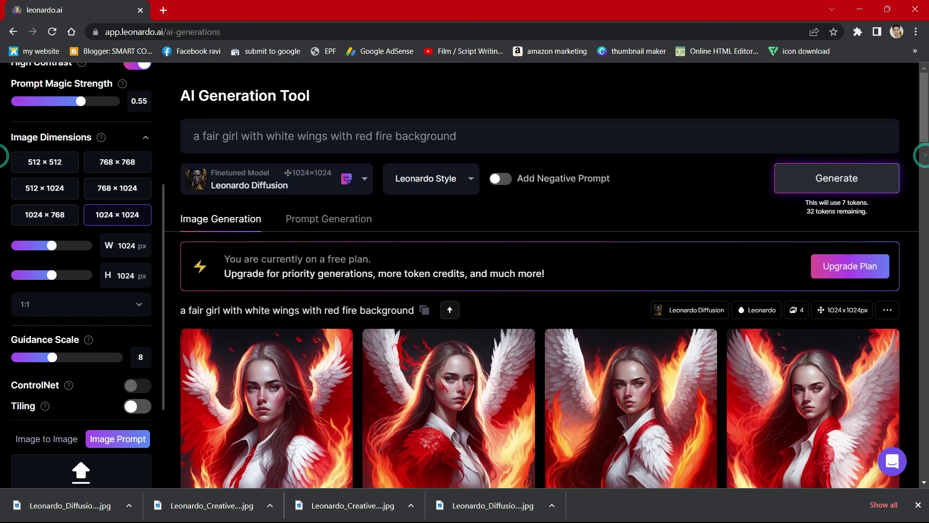
Generate 640 × 832 images from the same prompt with the DreamShaper v5 model and compare them with the other sets.
left_click(299, 179)
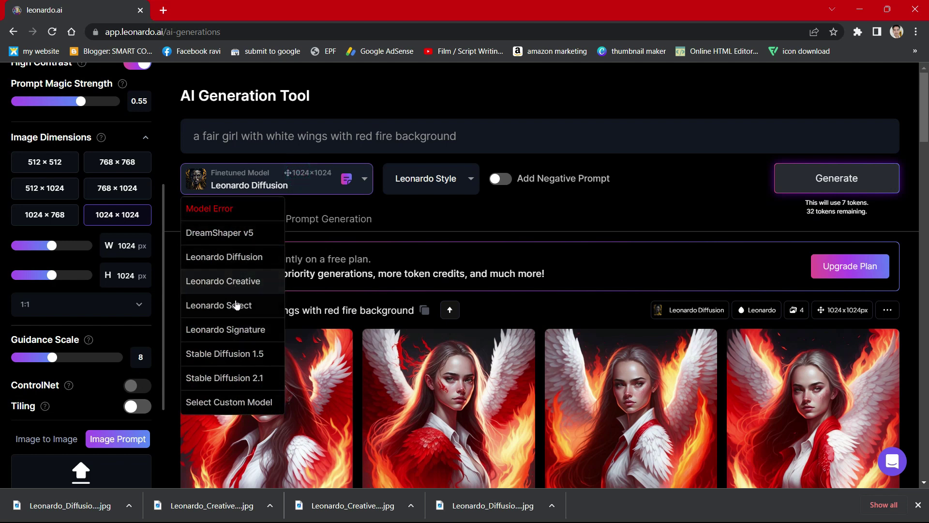
left_click(223, 280)
scroll(4, 165, "down", 5)
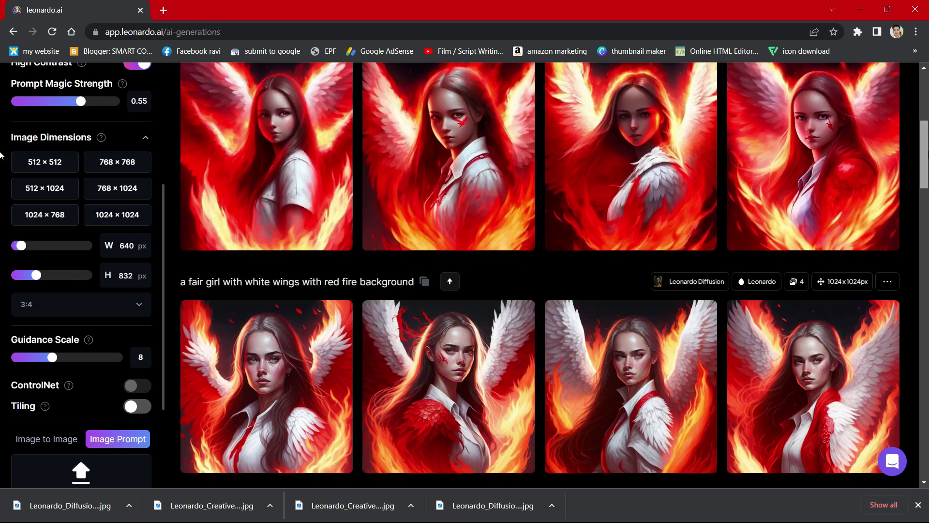
scroll(0, 179, "up", 1)
scroll(1, 194, "down", 6)
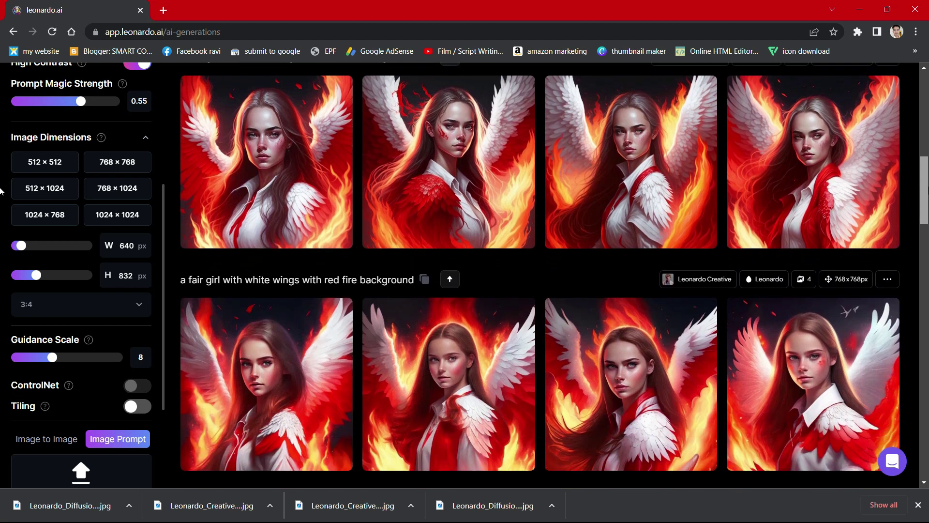
scroll(1, 227, "up", 7)
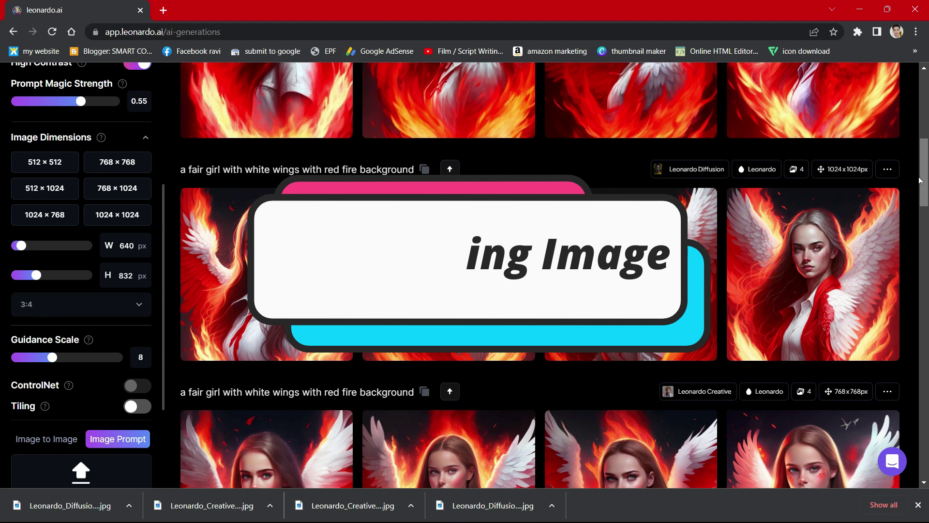
Open the first Leonardo Diffusion image in the enlarged preview and check its image version options.
mouse_move(253, 277)
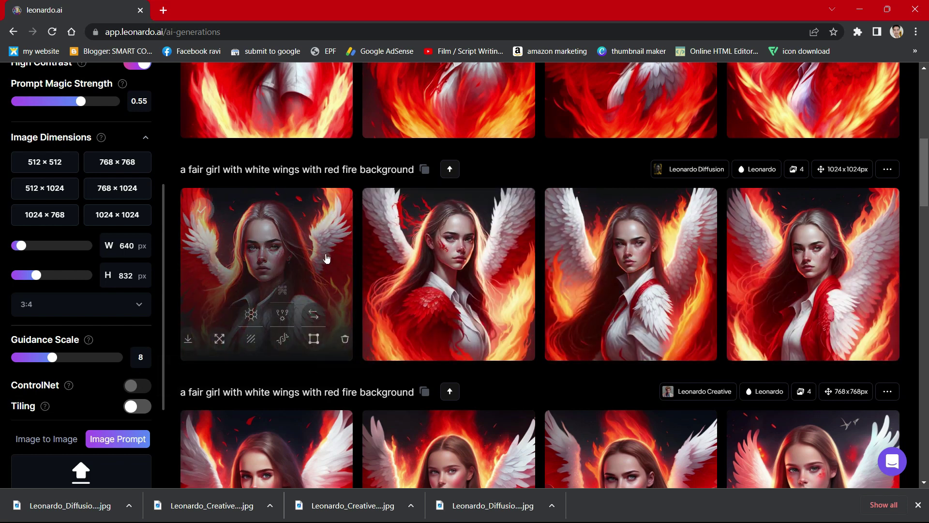
left_click(269, 254)
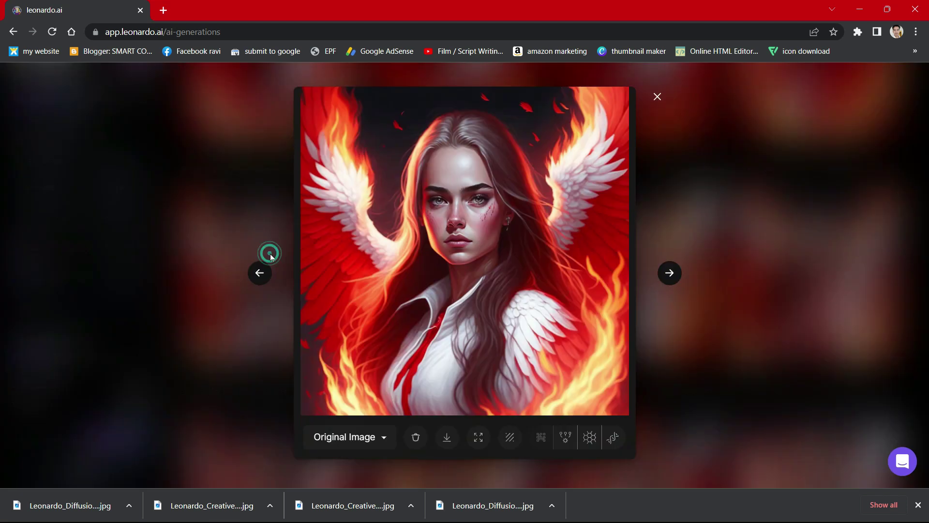
left_click(380, 435)
left_click(447, 356)
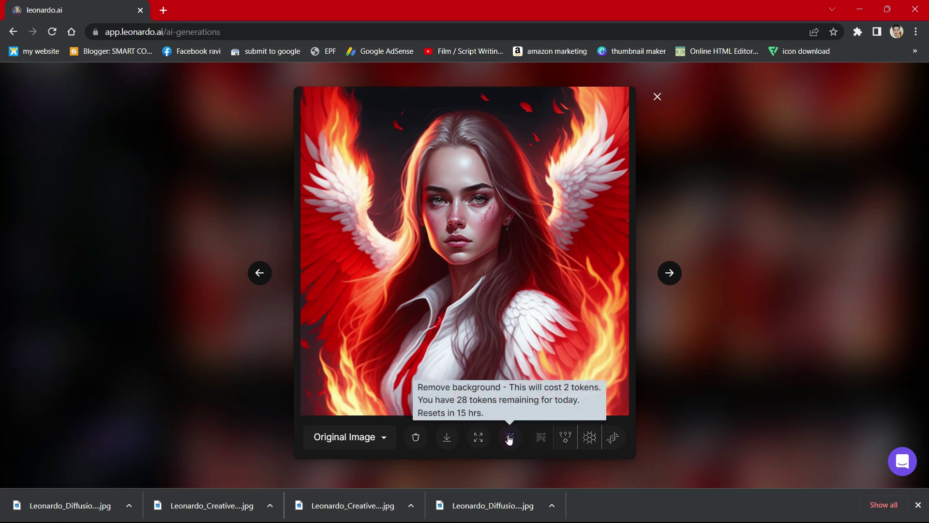
Download the previewed image to the Desktop as JPEG Leonardo_Diffusion_a_fair_girl_with_white_wings_with_red_fire_3 and close the preview.
left_click(449, 438)
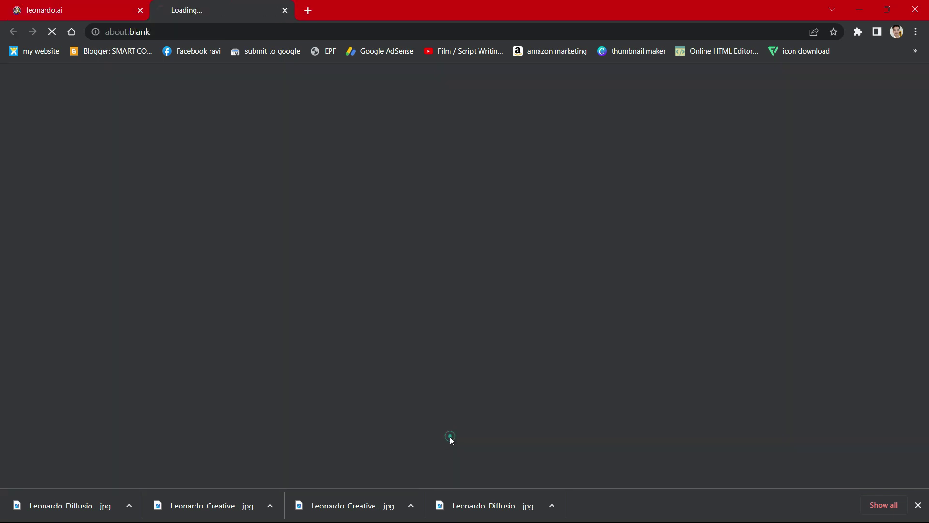
right_click(481, 161)
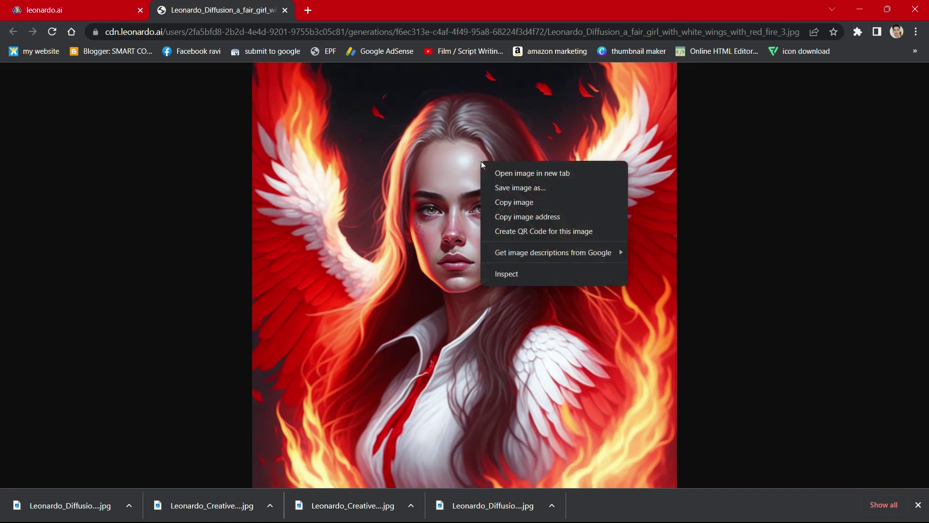
left_click(505, 186)
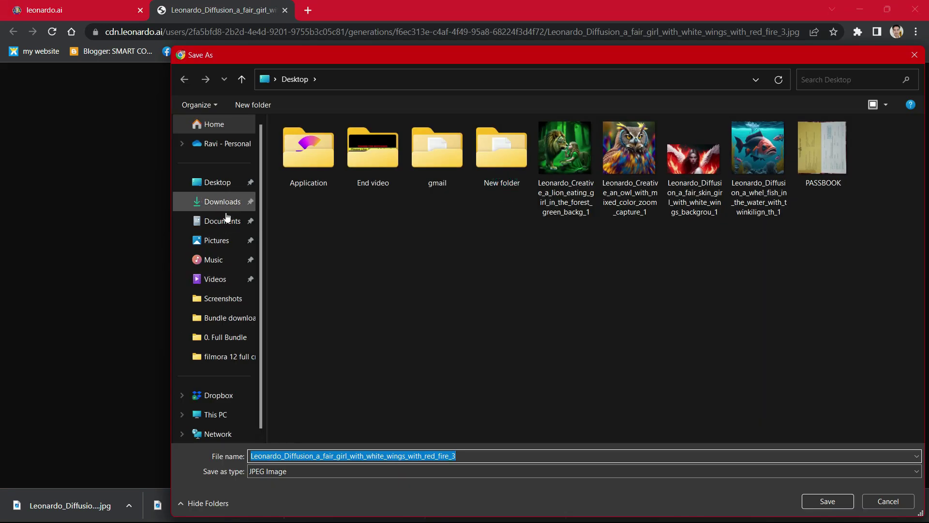
left_click(827, 501)
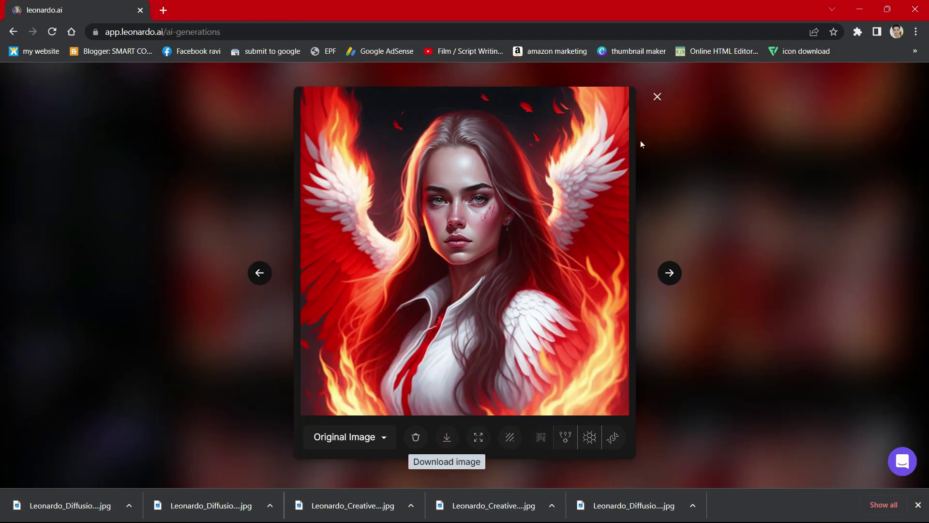
left_click(657, 97)
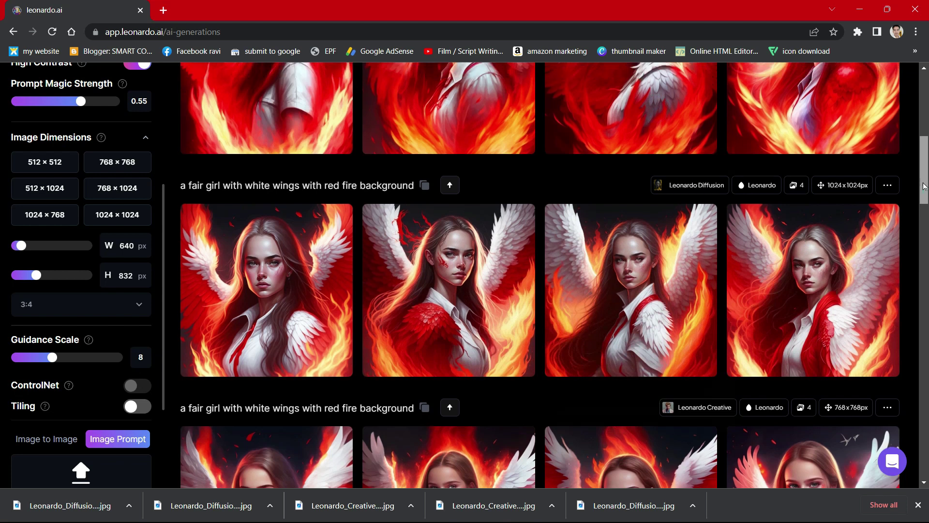
Inspect the second DreamShaper v5 image in the canvas editor, including its tools and image import sources, and exit the editor.
scroll(925, 203, "up", 6)
mouse_move(849, 375)
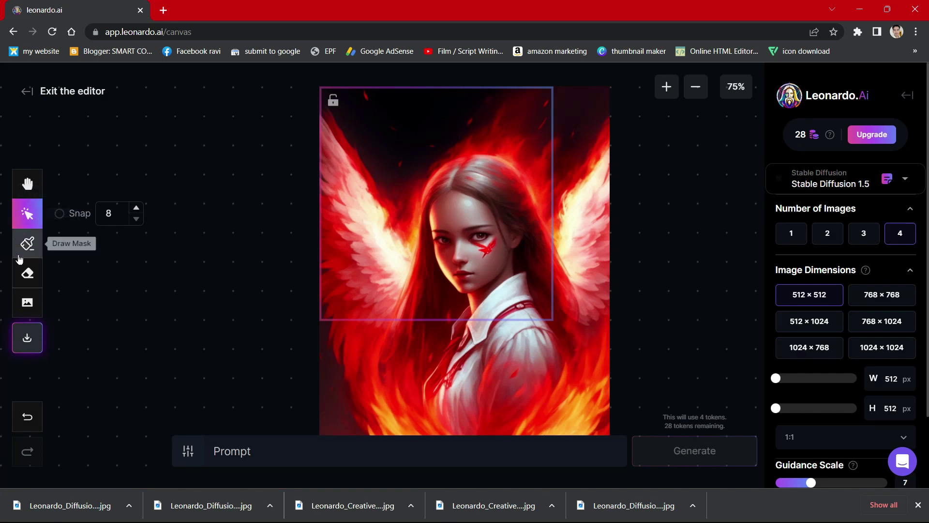
left_click(25, 300)
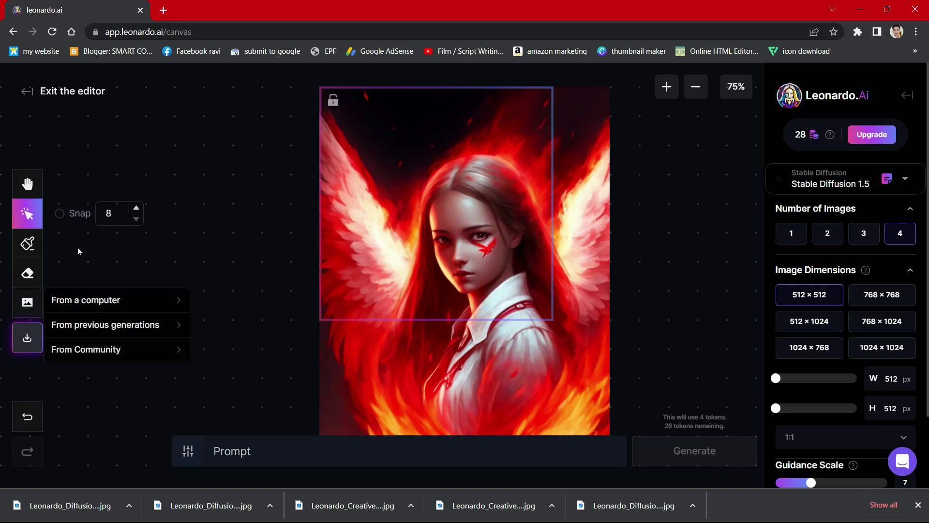
left_click(676, 273)
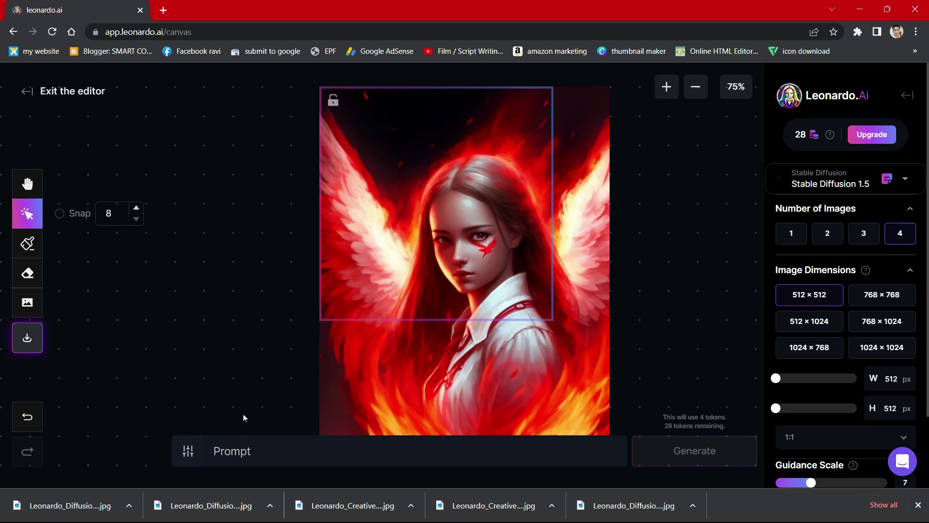
left_click(251, 452)
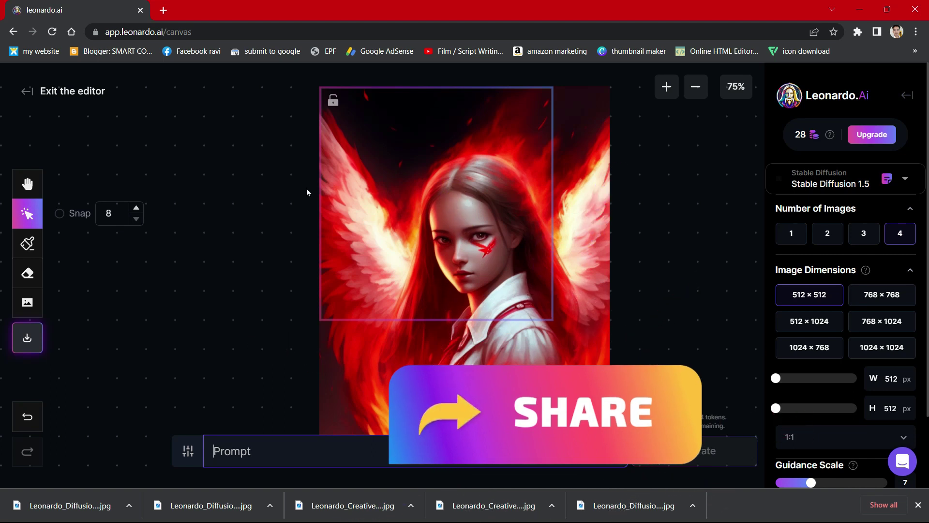
left_click(57, 98)
left_click(524, 112)
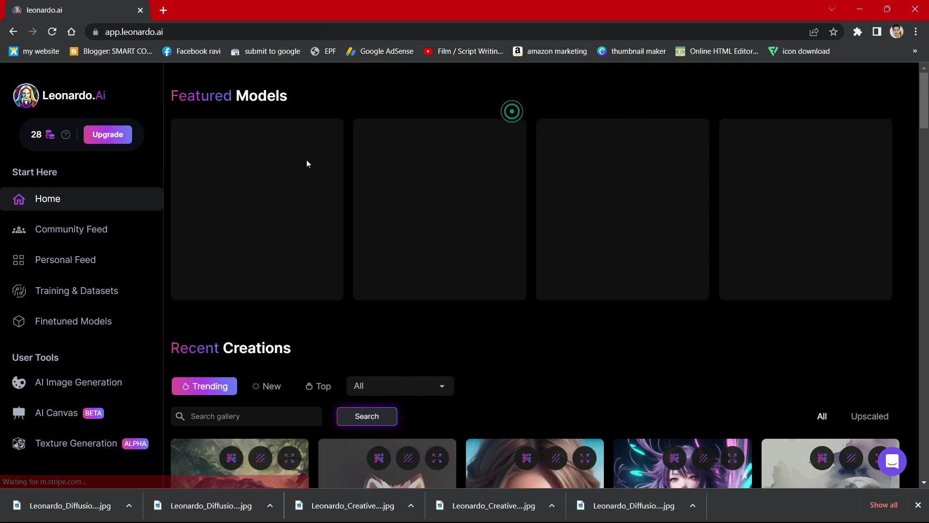
Copy the prompt of the trending community image showing a woman in a white t-shirt before a graffiti wall.
left_click_drag(923, 102, 928, 236)
left_click_drag(1, 238, 1, 297)
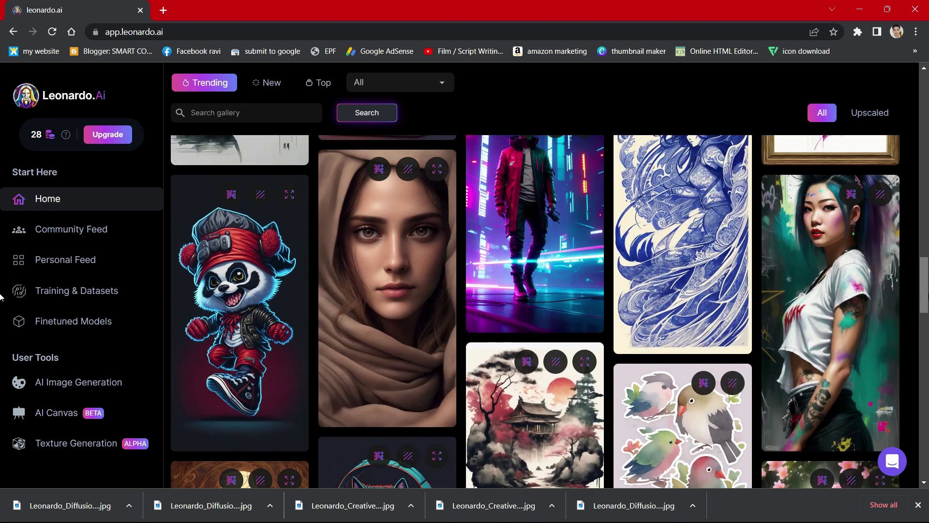
left_click(835, 277)
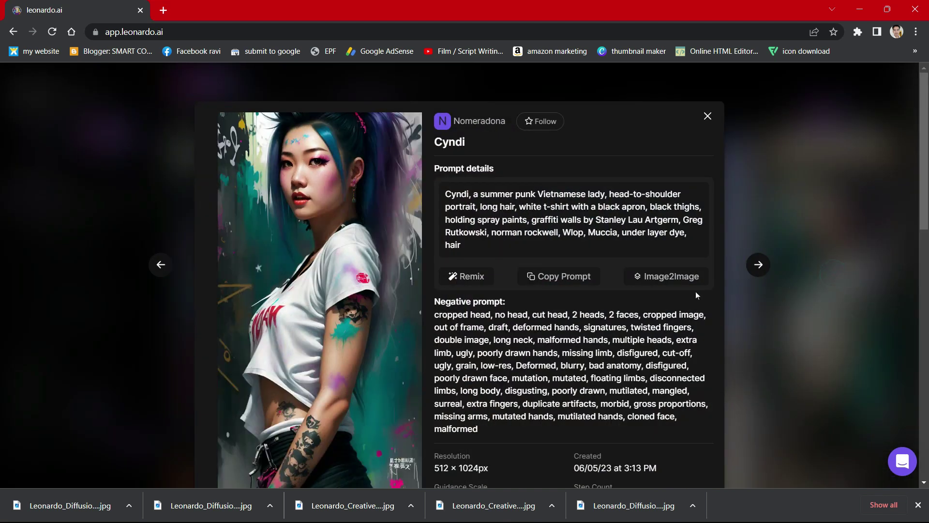
left_click(559, 277)
left_click(560, 276)
left_click(708, 116)
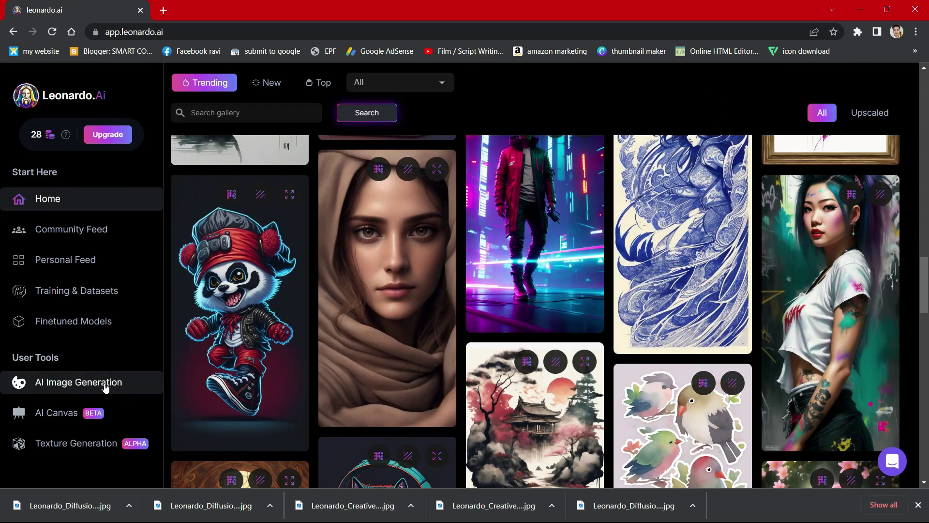
Open AI Image Generation and replace the existing prompt with the one copied from the community image.
left_click(105, 384)
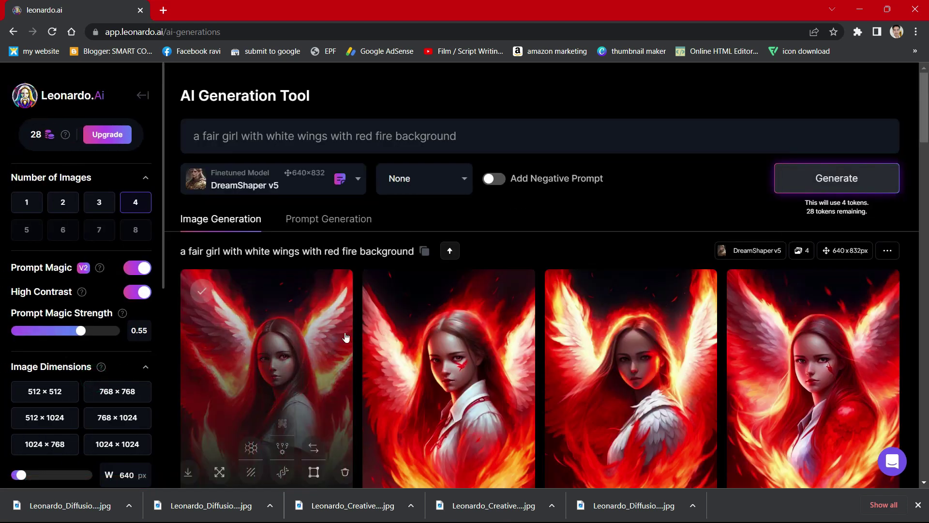
triple_click(474, 132)
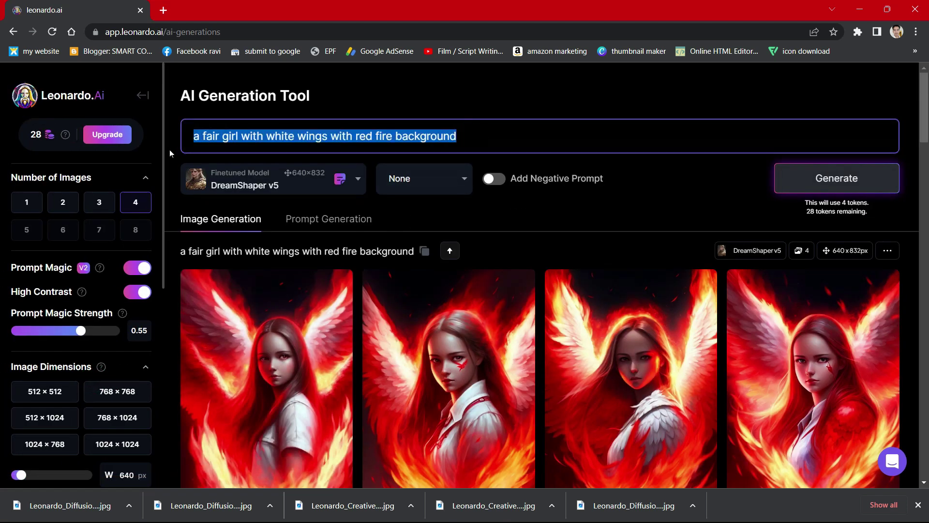
key("ctrl+v")
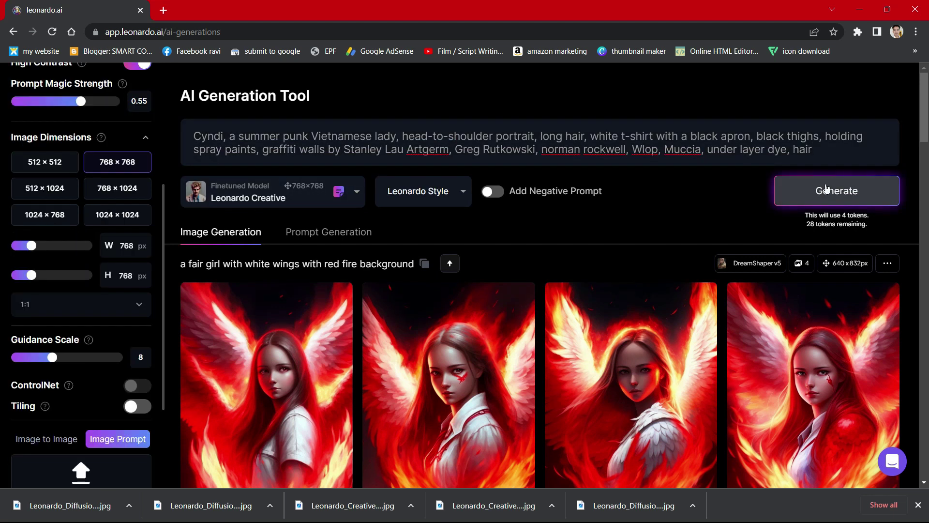
Generate images from the copied community prompt with Leonardo Creative at 768 × 768, and review the results along with the earlier generations.
left_click(823, 190)
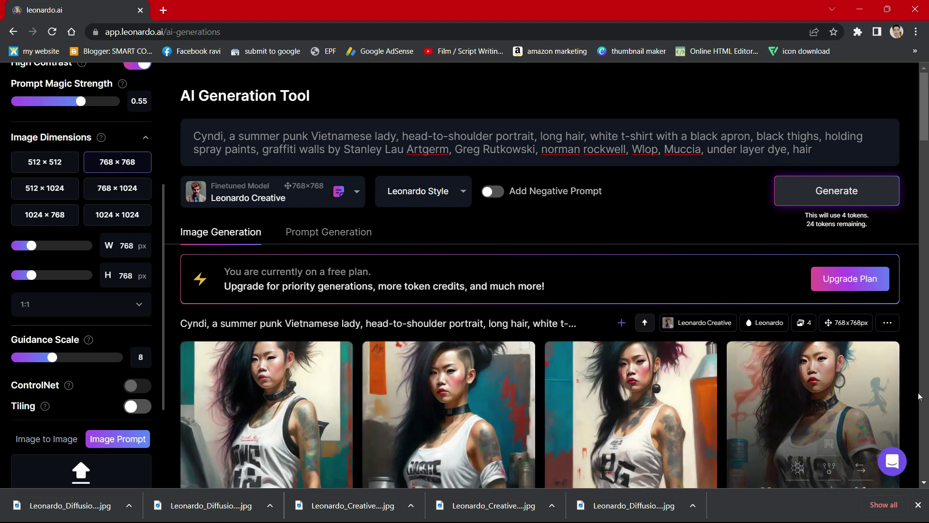
scroll(1, 97, "down", 3)
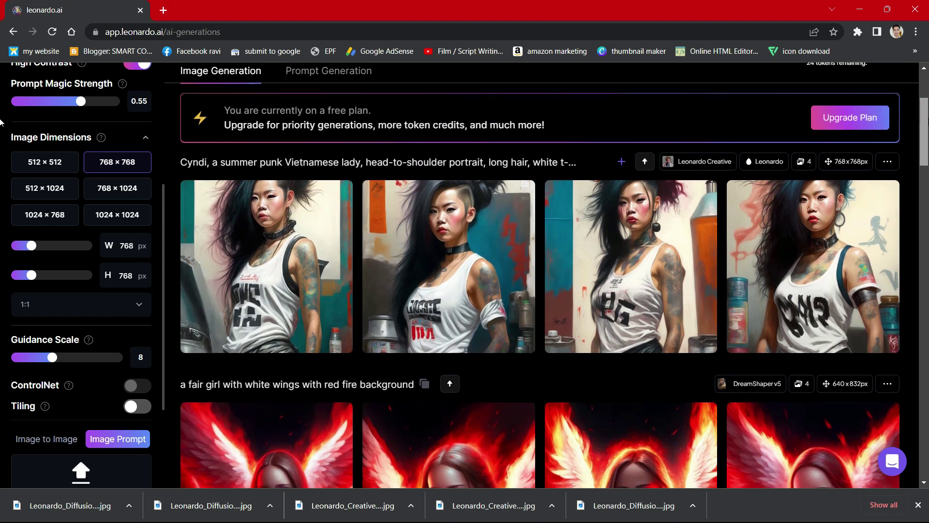
scroll(1, 121, "down", 1)
scroll(1, 128, "down", 5)
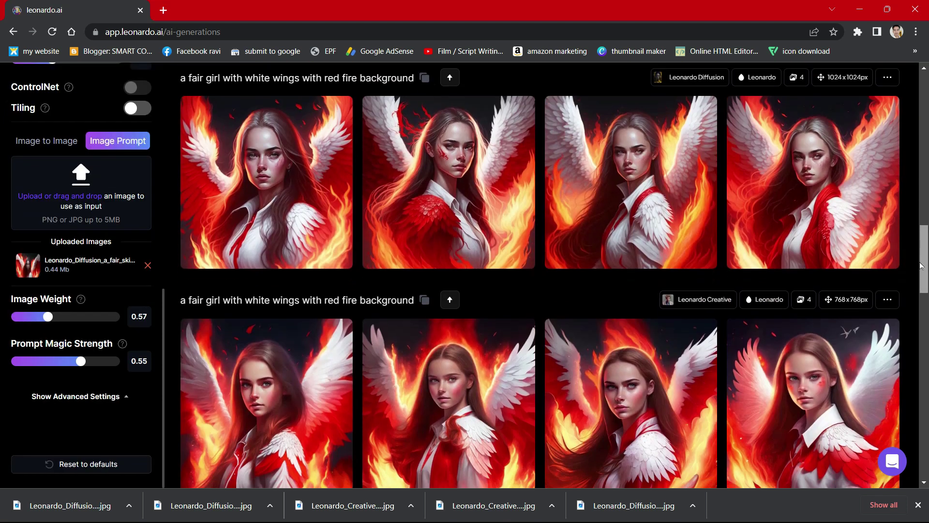
scroll(925, 353, "down", 10)
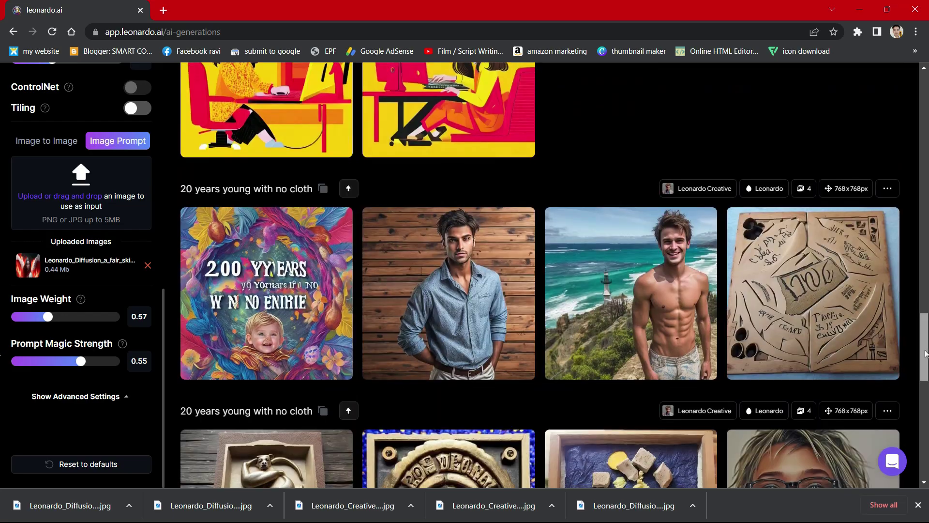
left_click_drag(926, 354, 1, 112)
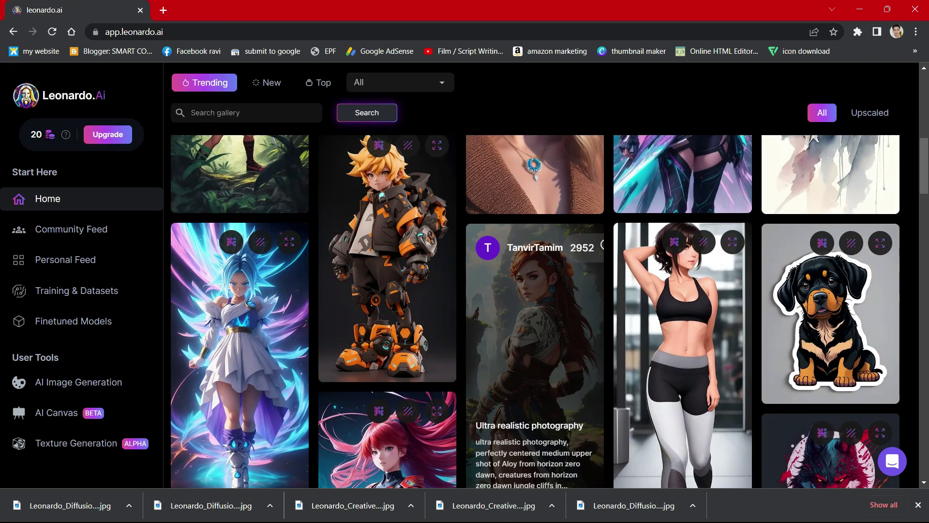
Browse the featured models on the Home page, advancing past Deliberate 1.1 to Vintage Style Photography, Luna, RPG 4.0 and DreamShaper 3.2.
left_click(535, 349)
left_click(708, 114)
scroll(521, 215, "up", 6)
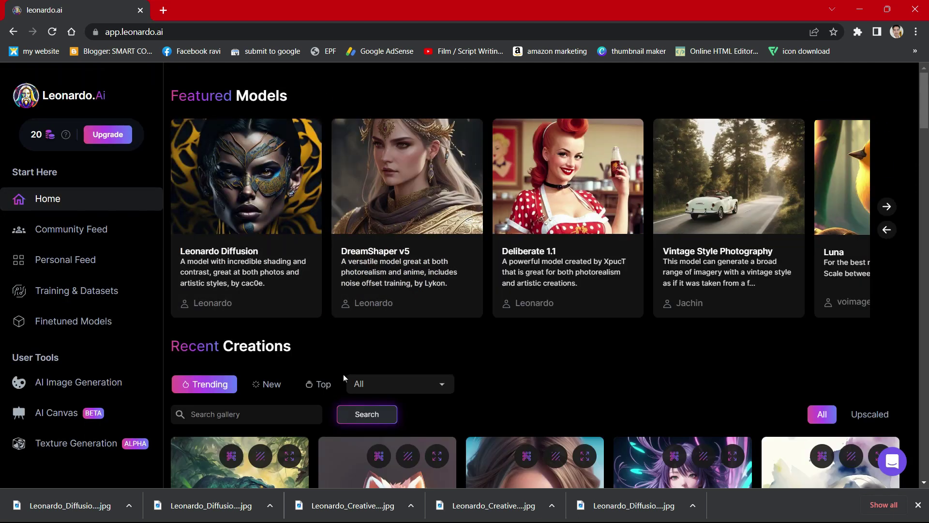
left_click(889, 208)
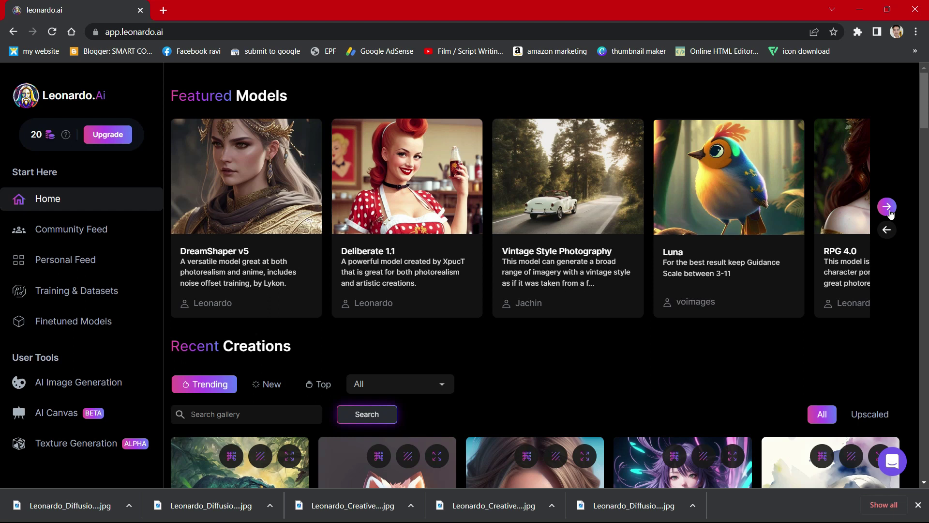
left_click(888, 208)
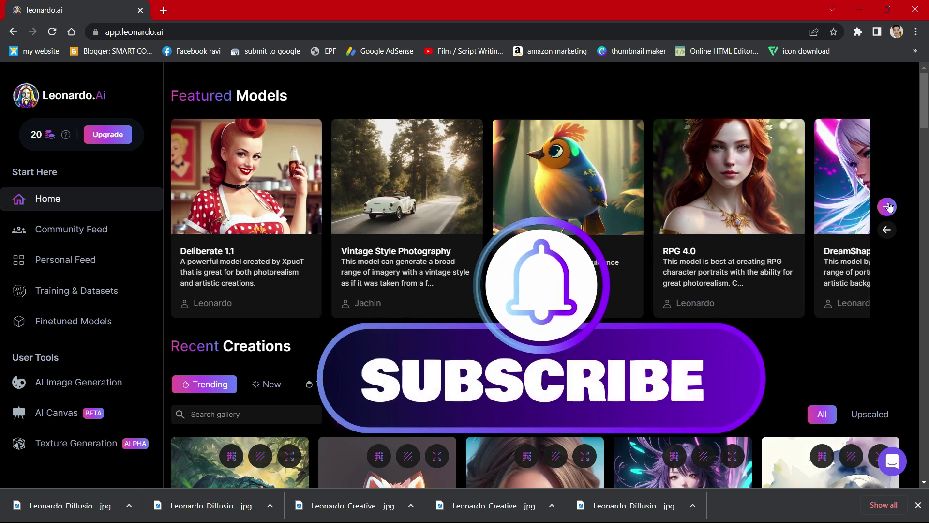
left_click(889, 208)
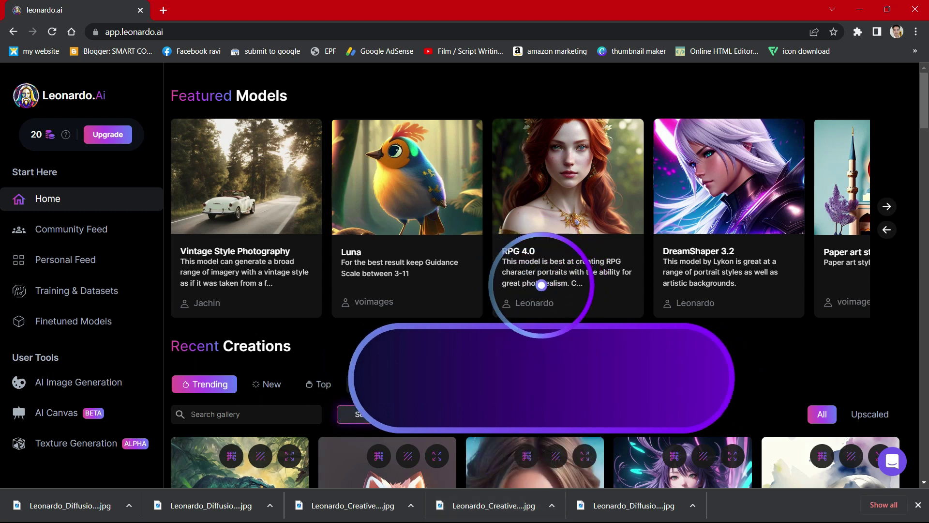
Browse the trending community images and their prompts under Recent Creations, and return to the beginning of the gallery.
scroll(542, 285, "down", 10)
scroll(548, 394, "down", 1)
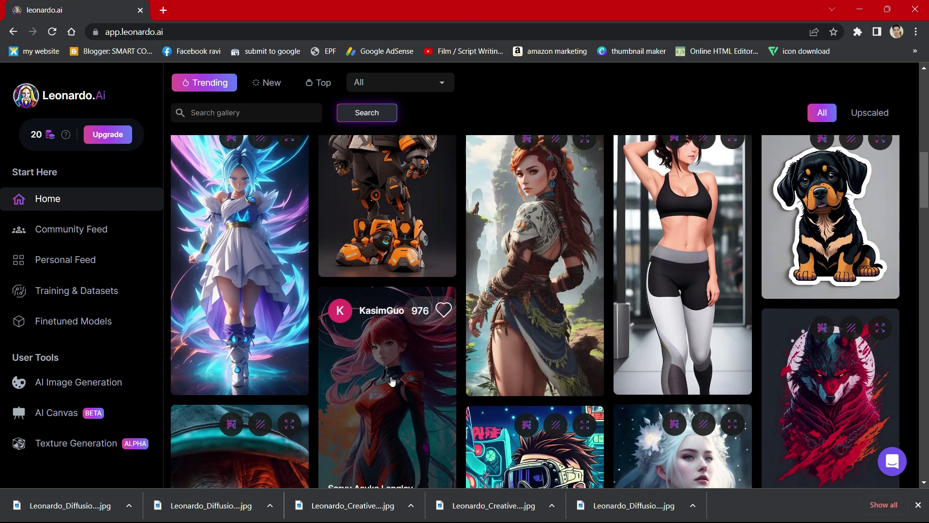
scroll(392, 382, "down", 3)
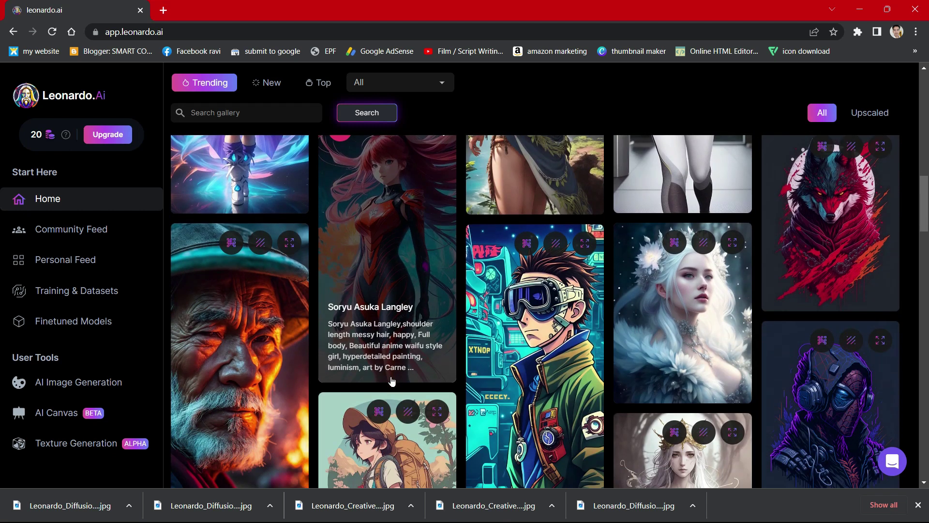
scroll(392, 382, "down", 2)
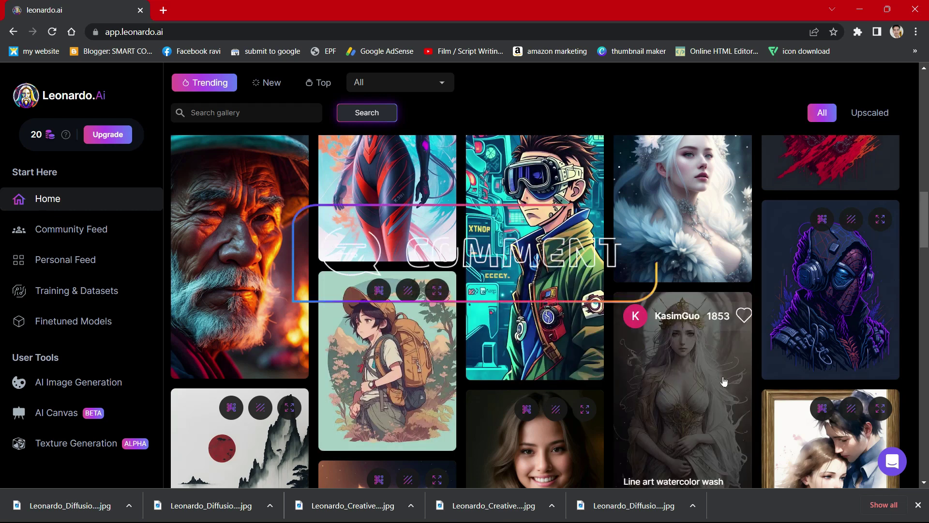
scroll(735, 388, "down", 3)
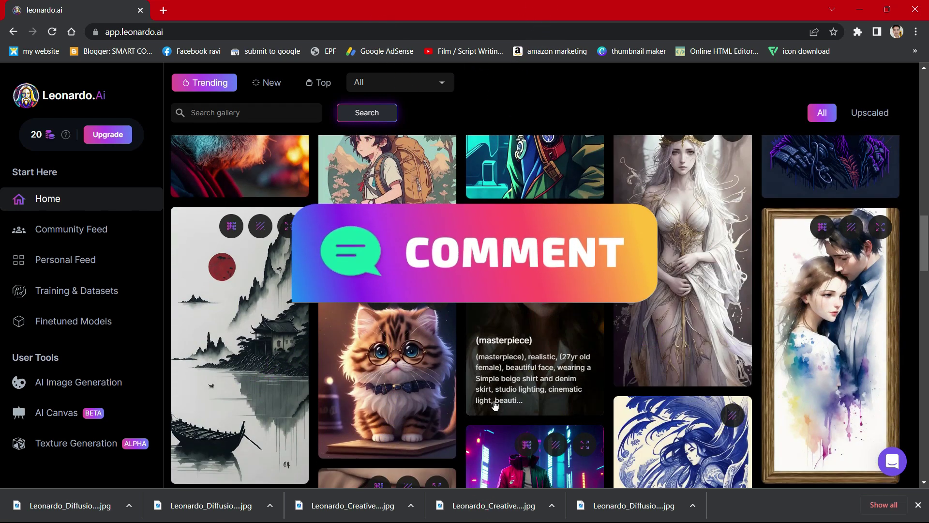
scroll(494, 405, "up", 5)
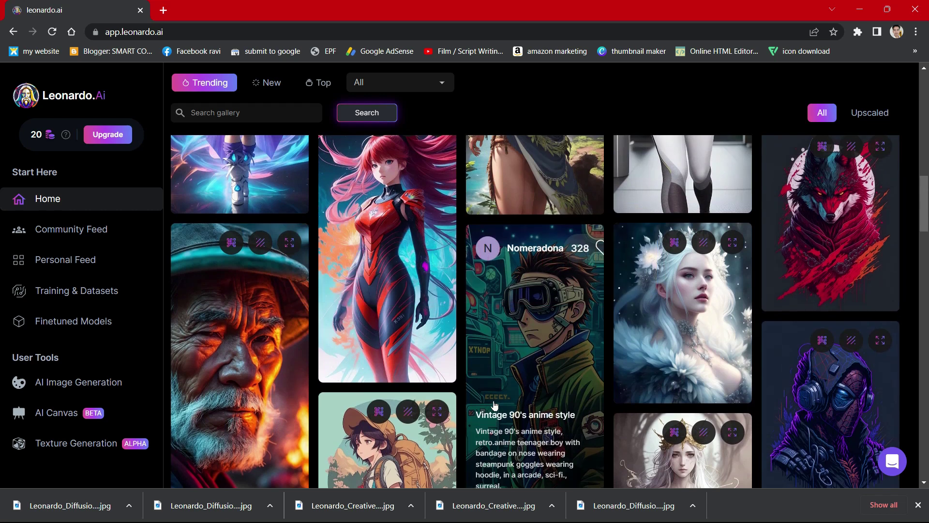
scroll(494, 406, "up", 4)
scroll(494, 406, "up", 5)
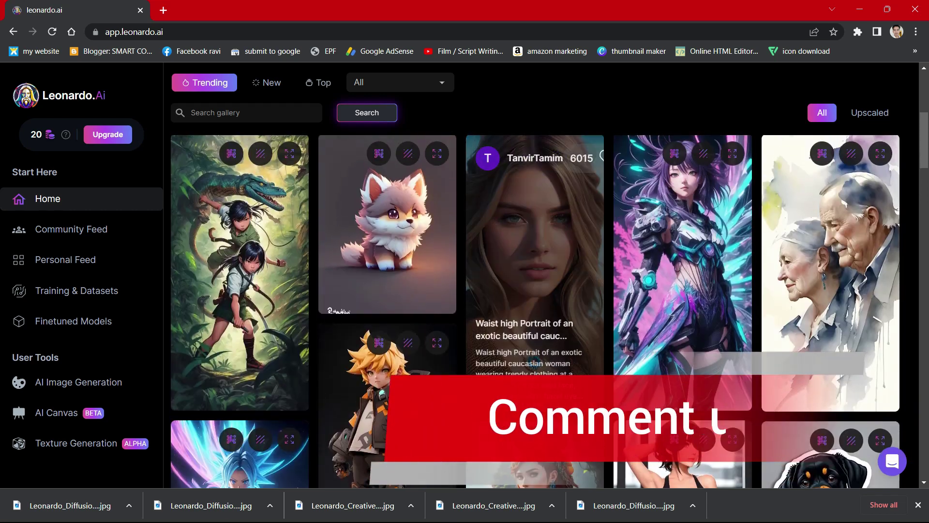
scroll(495, 405, "up", 6)
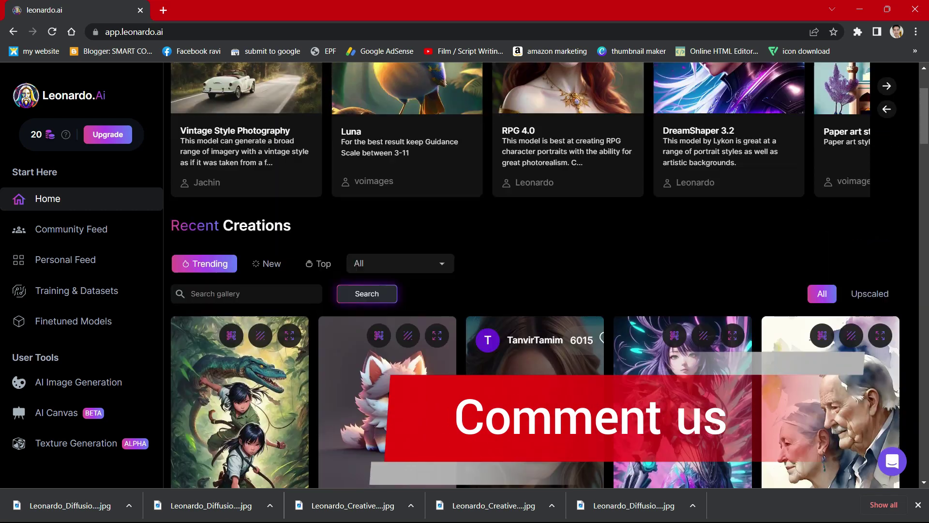